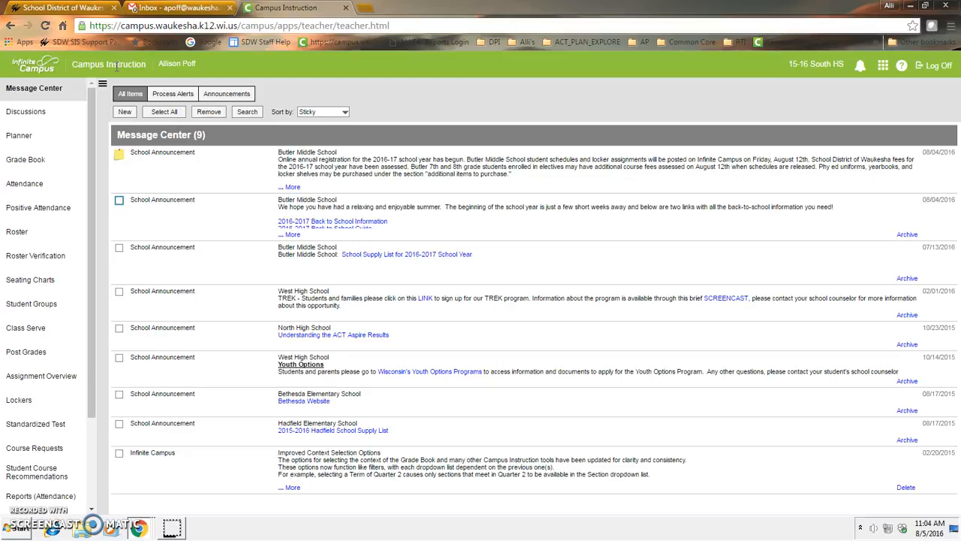
Switch to Campus Tools, open Behavior Referral, and start a new incident referral
left_click(884, 69)
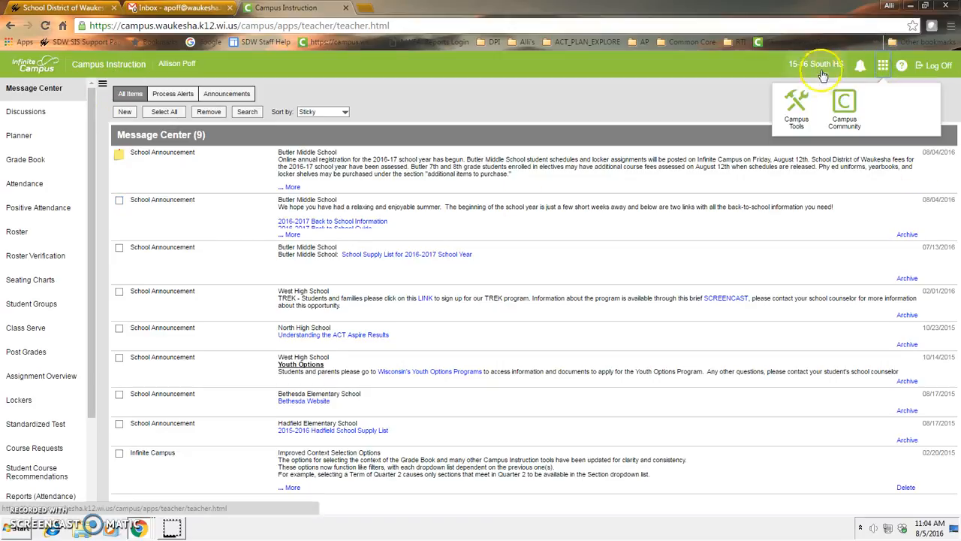
left_click(794, 113)
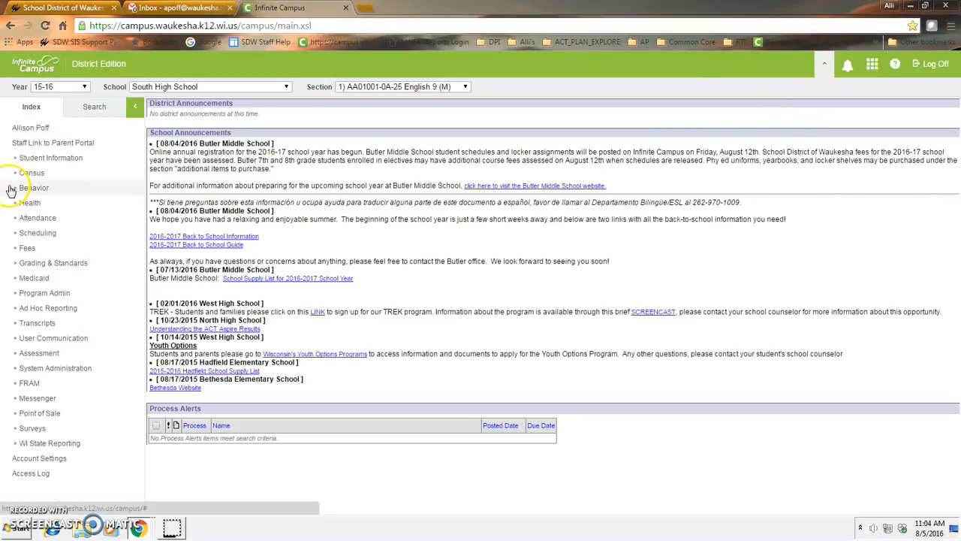
left_click(11, 188)
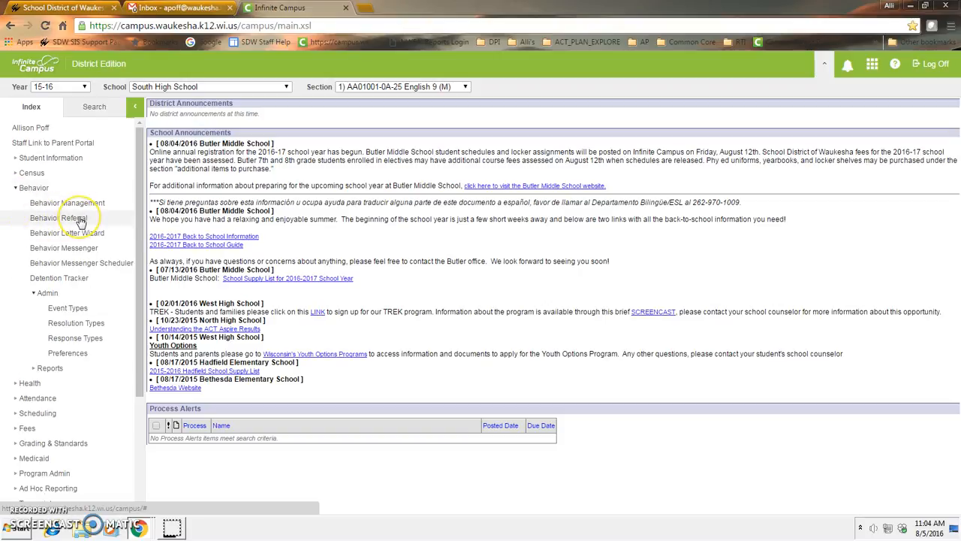
left_click(81, 219)
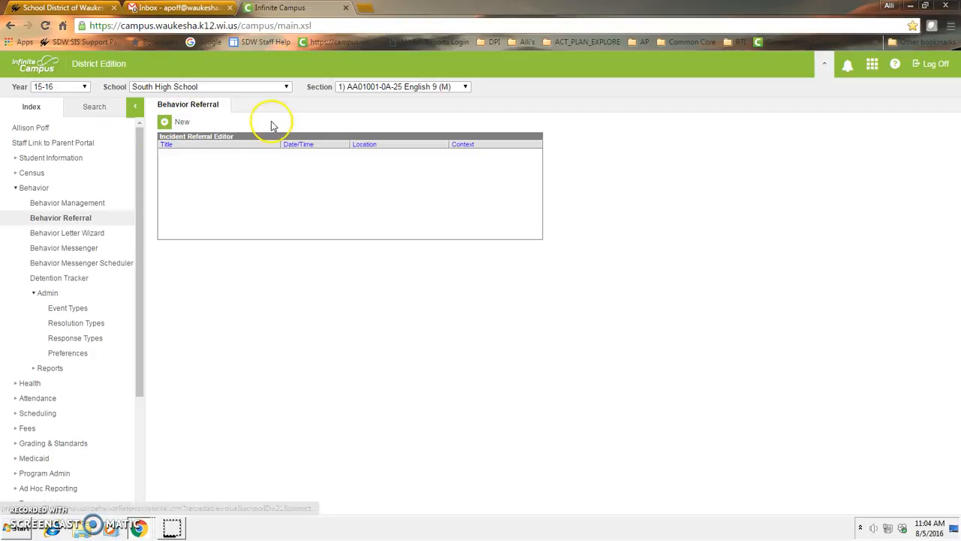
left_click(176, 123)
left_click(176, 123)
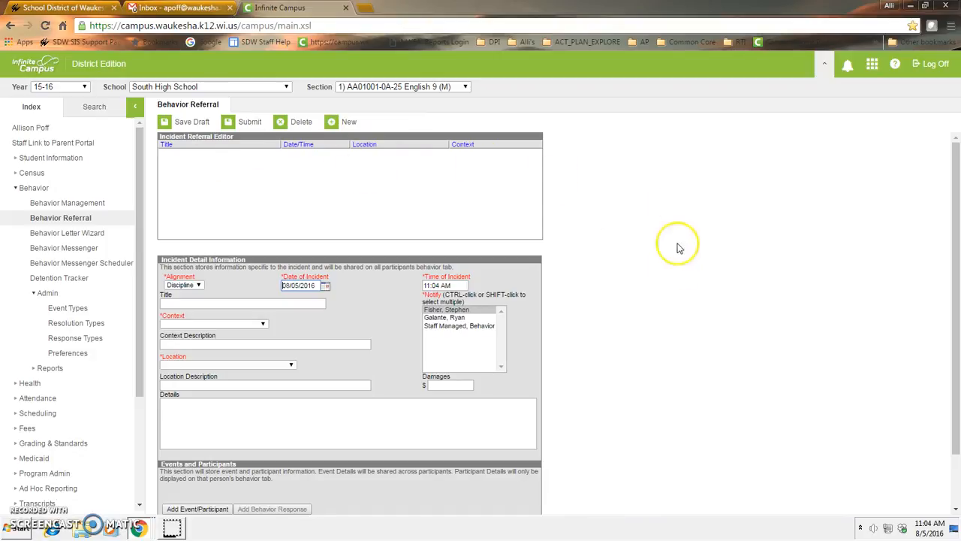
Set the date of incident to 08/04/2016 and the time of incident to 12:00 PM
left_click(171, 289)
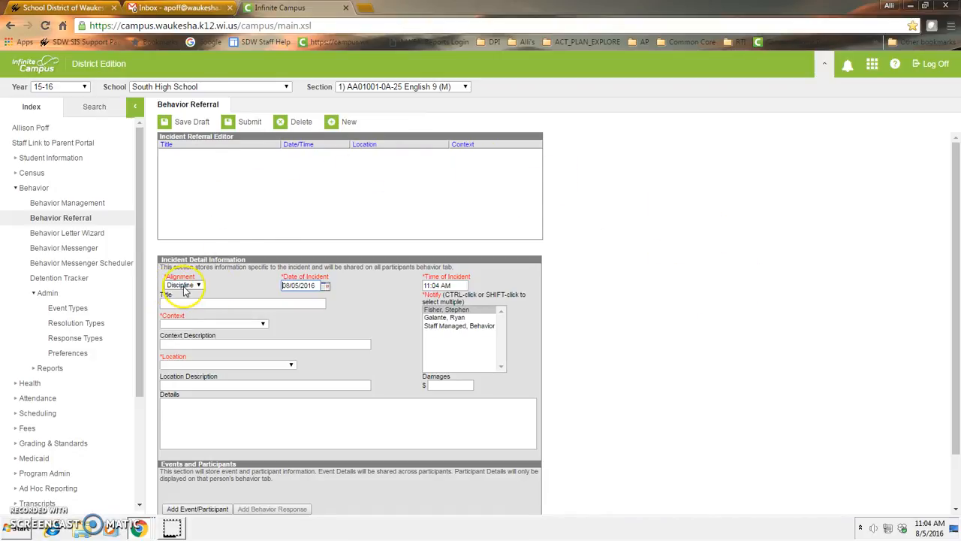
left_click(319, 288)
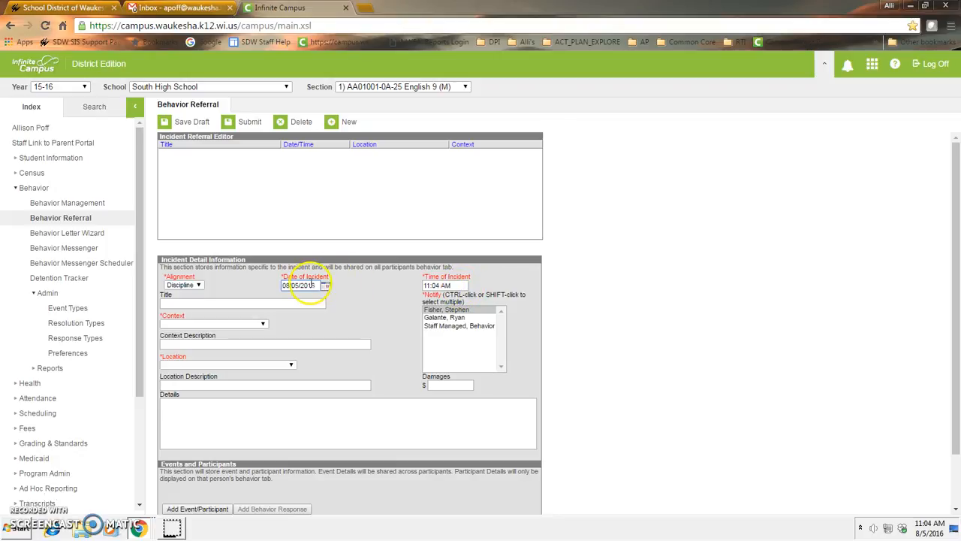
type("0")
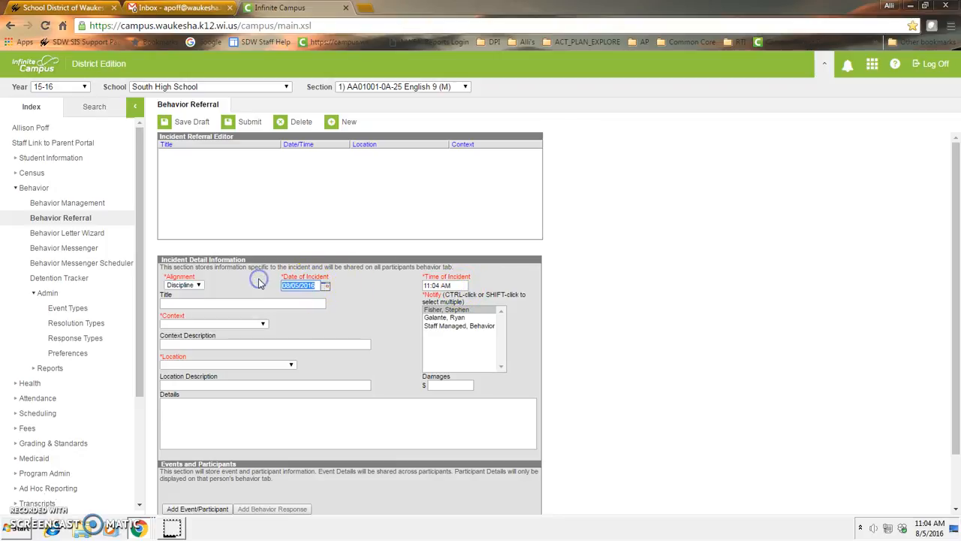
type("8/04/2015")
key("BackSpace")
left_click(441, 285)
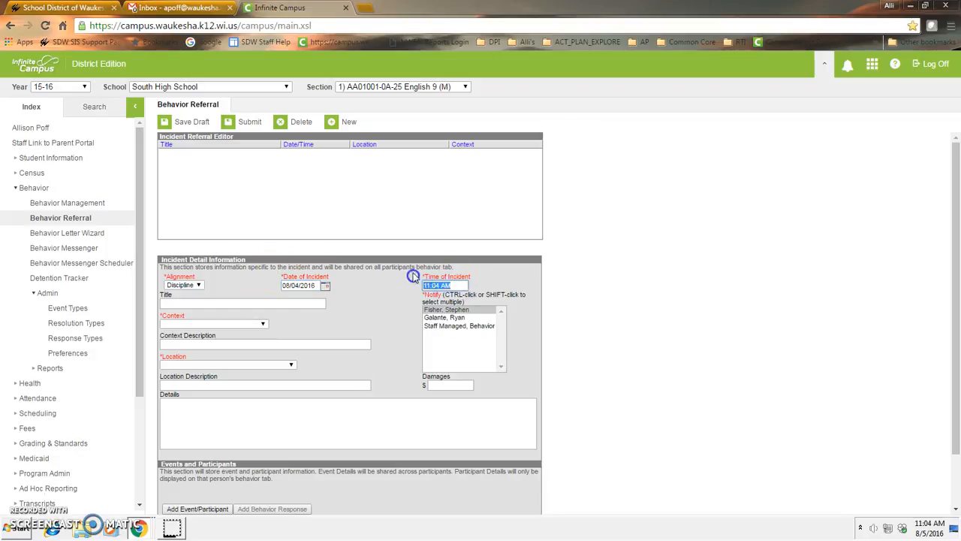
type("12:00")
key("Tab")
Title the incident "Pep Rally" with context "7: Other time during school hours" and location "2k: On Campus: Athletic field or playground"
left_click(180, 304)
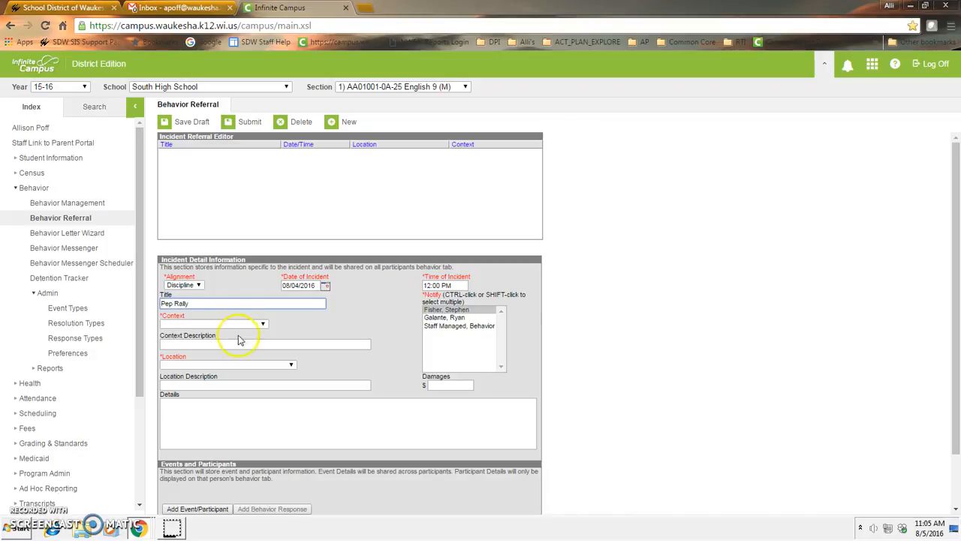
left_click(262, 326)
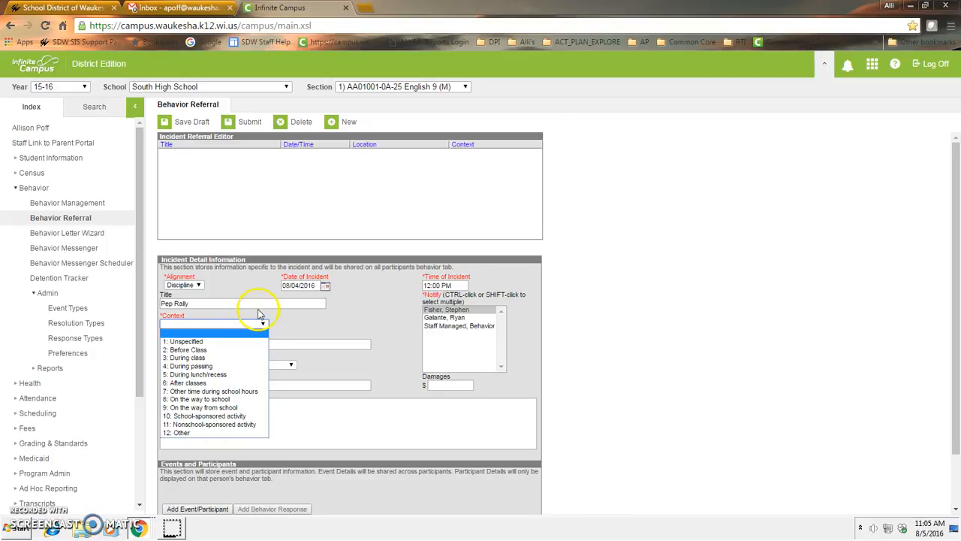
left_click(240, 392)
left_click(227, 365)
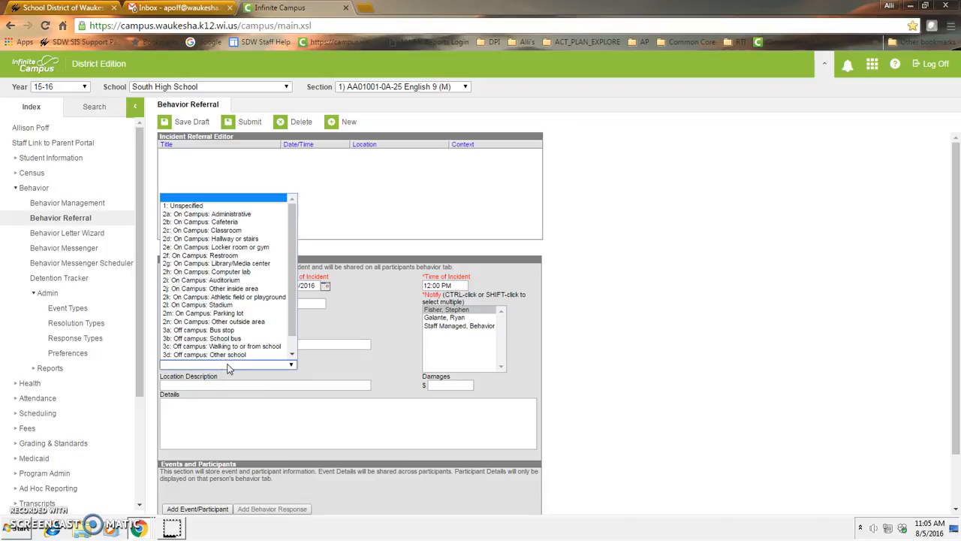
left_click(239, 298)
left_click(403, 428)
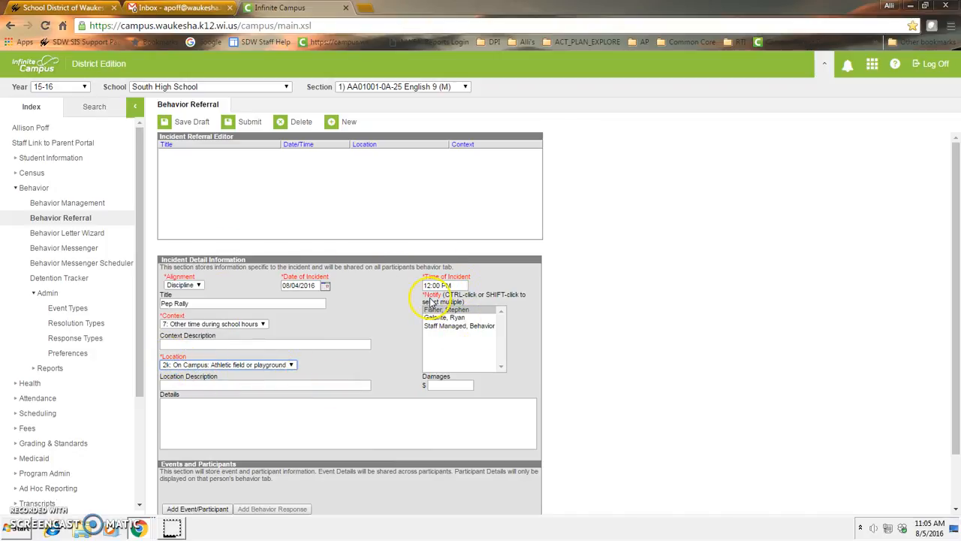
Select the first two staff members in the Notify list as recipients of the referral
left_click(484, 325)
left_click(465, 317, "ctrl")
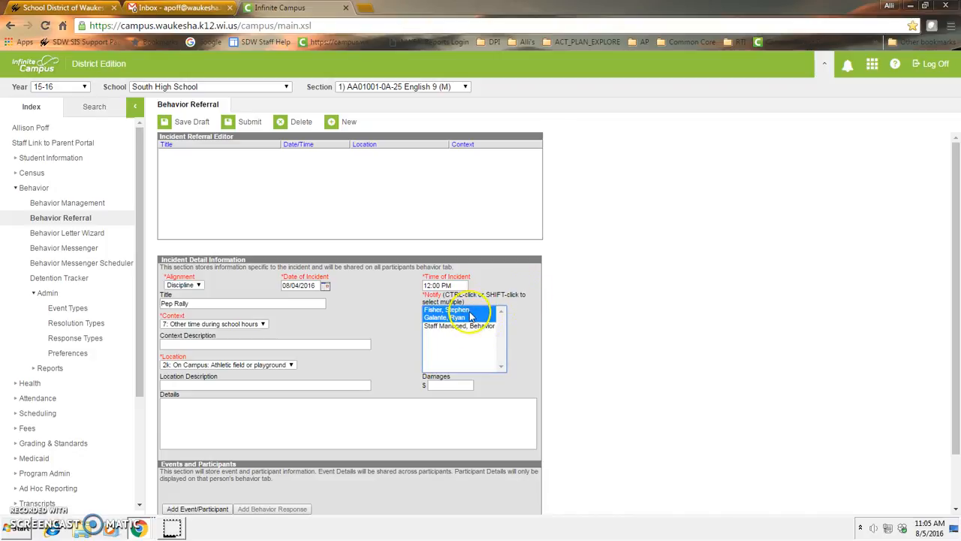
left_click(469, 311, "ctrl")
left_click(465, 309)
left_click(467, 318, "ctrl")
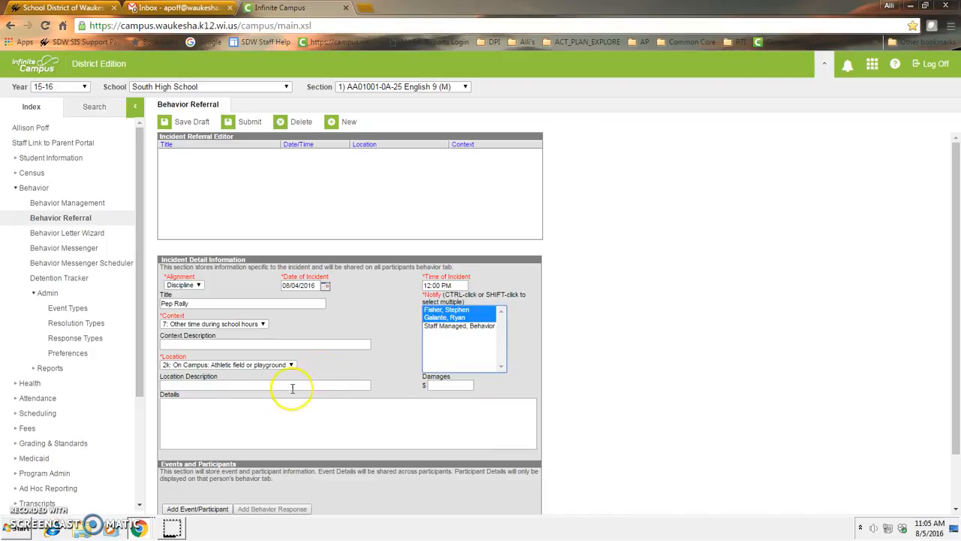
left_click(174, 343)
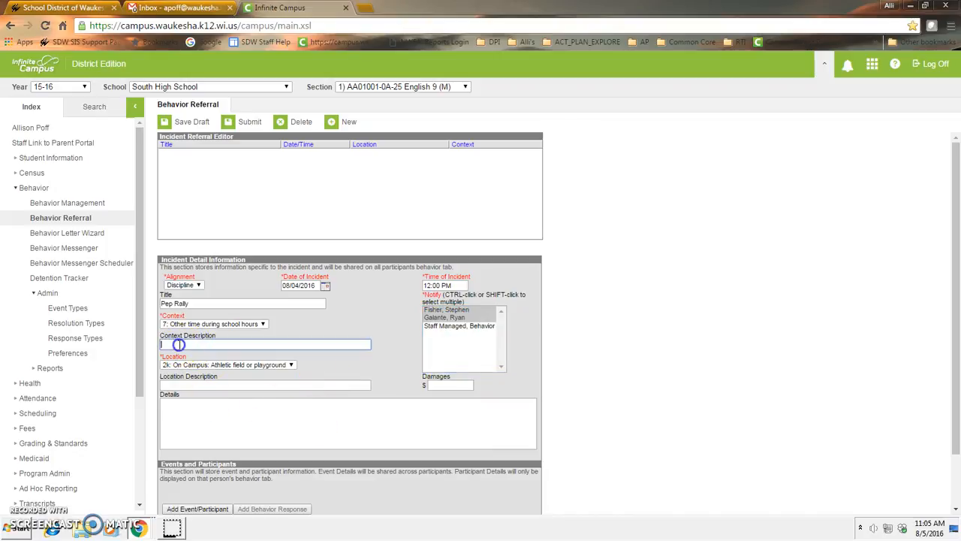
left_click(177, 383)
left_click(172, 407)
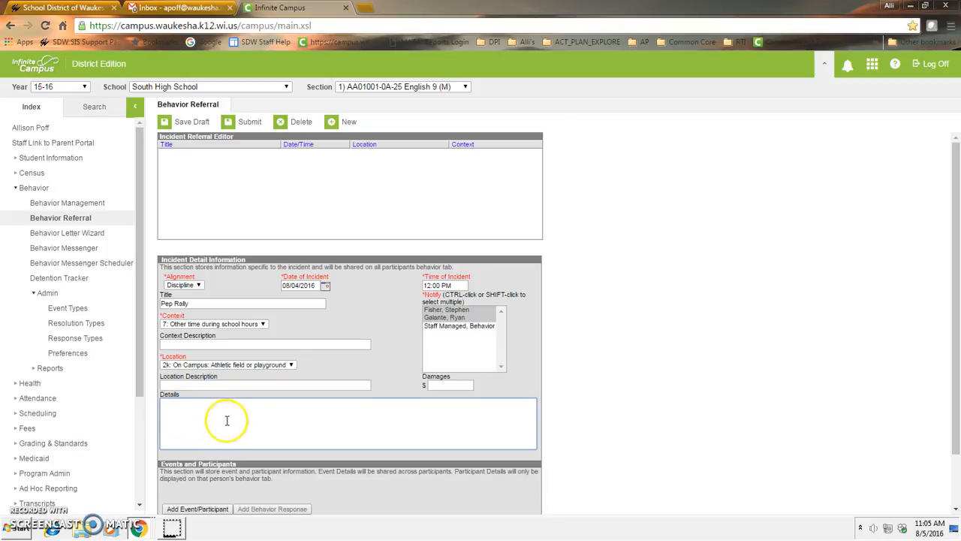
Add an event to the referral and set its event type to "FI1: Fighting"
scroll(510, 413, "down", 2)
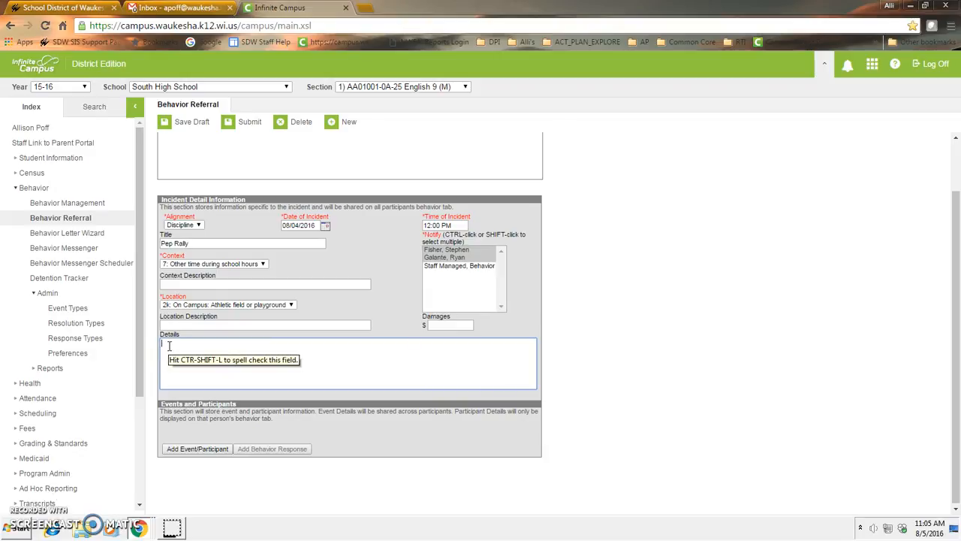
left_click(192, 449)
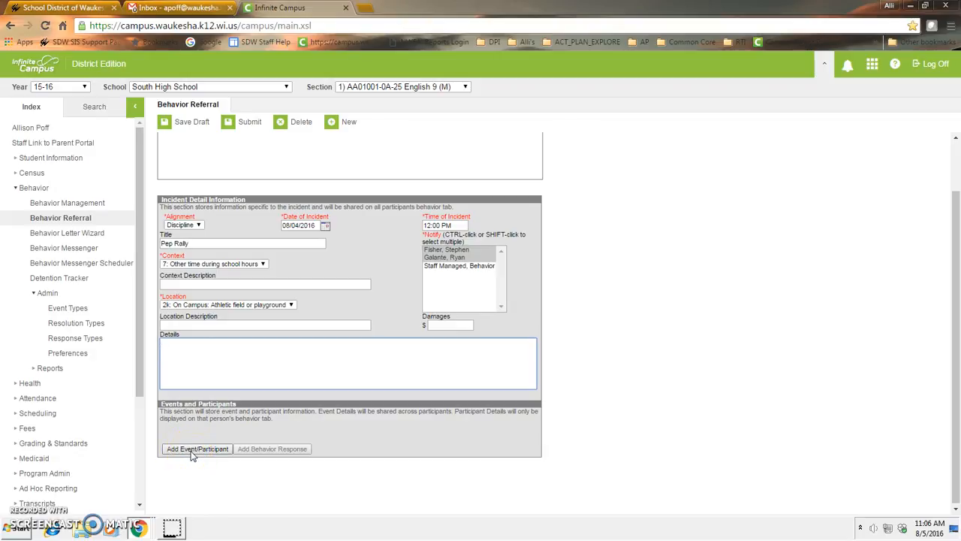
left_click(192, 451)
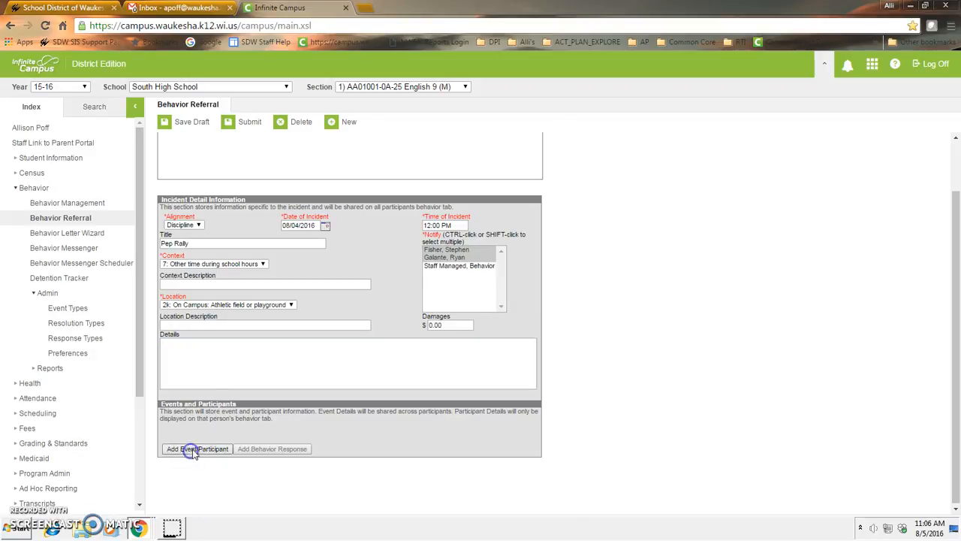
left_click(356, 308)
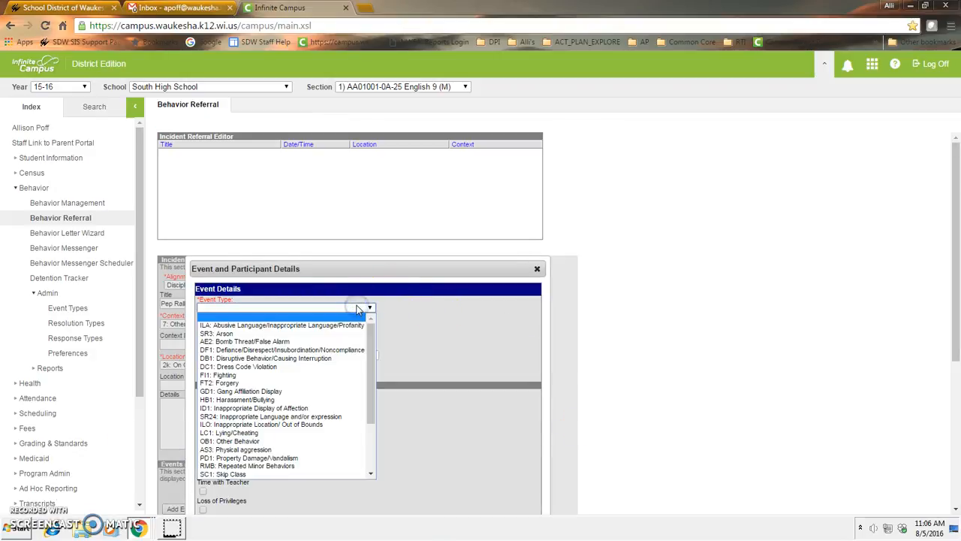
left_click(333, 375)
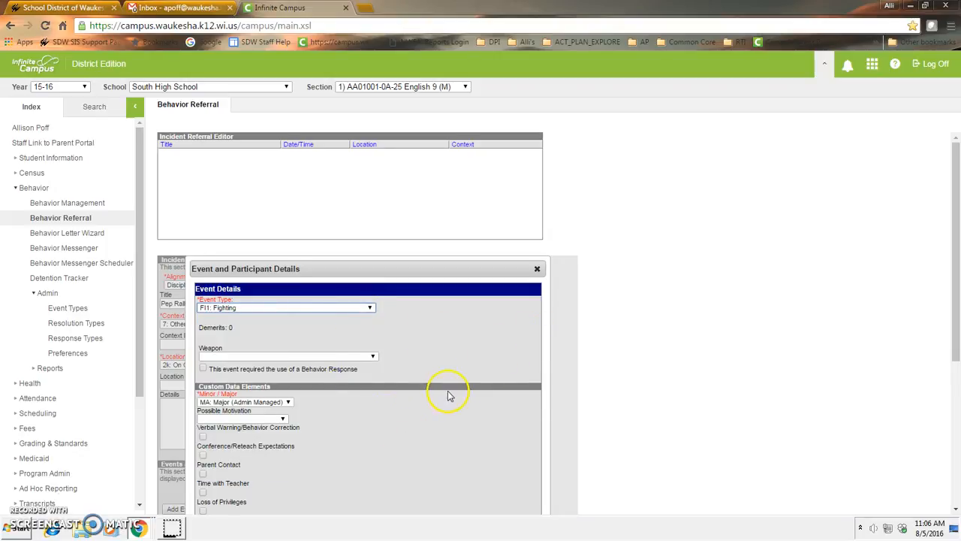
scroll(450, 394, "down", 2)
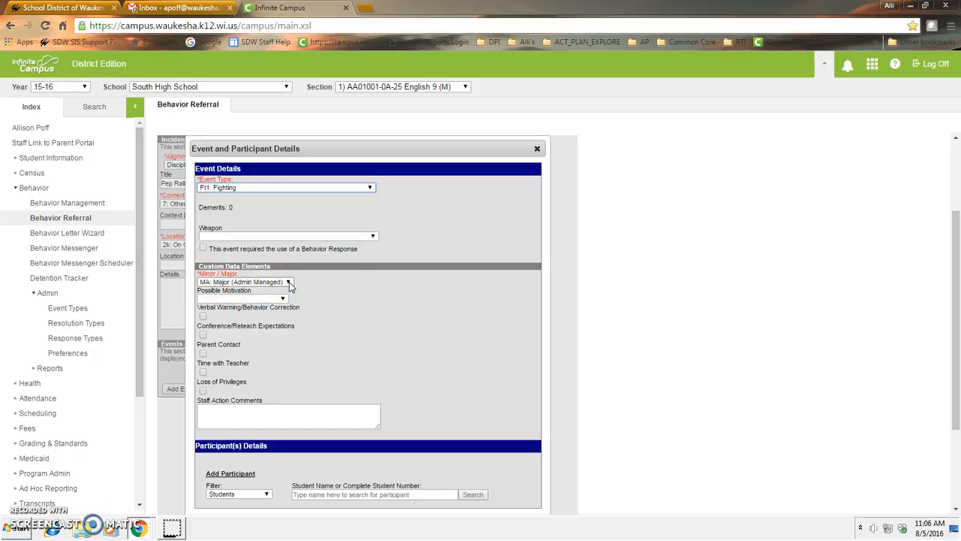
left_click(280, 298)
left_click(280, 298)
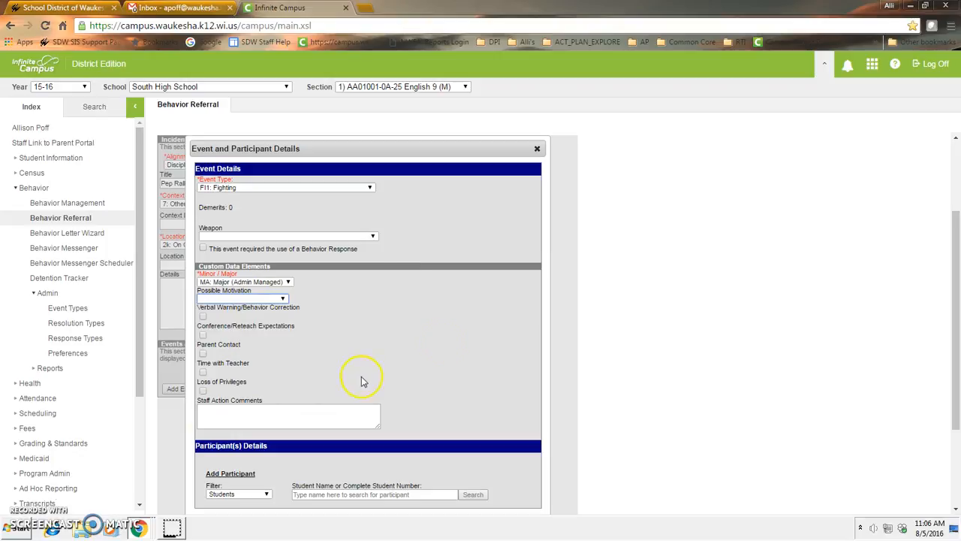
left_click(373, 239)
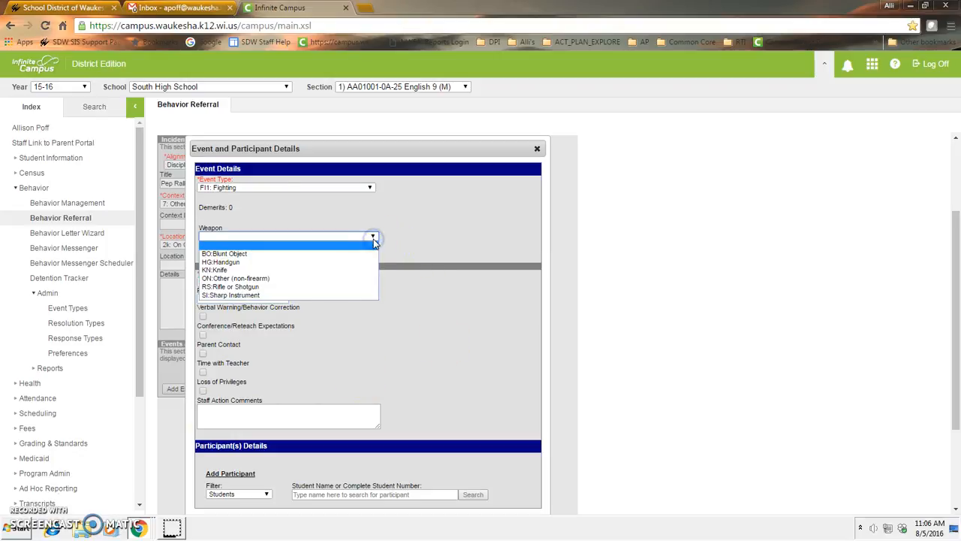
left_click(373, 239)
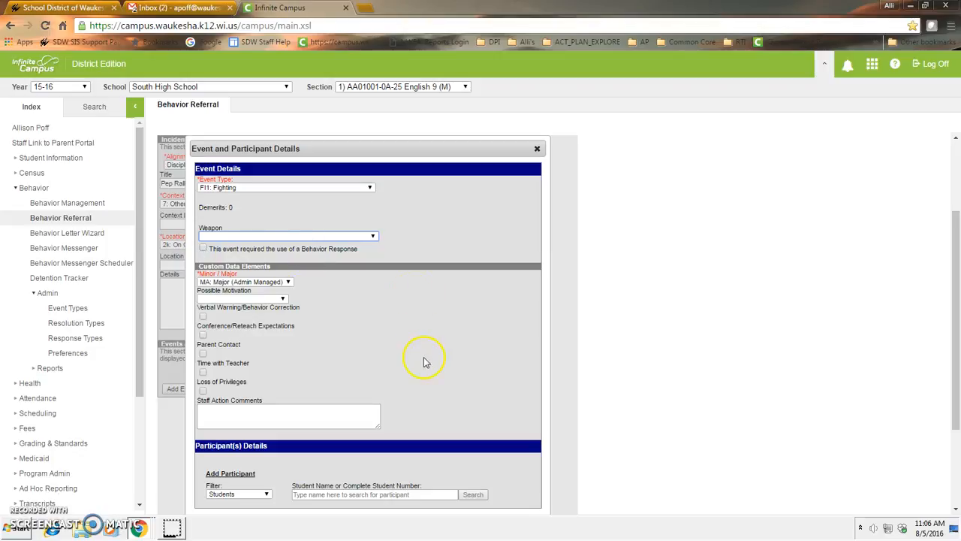
Search for the student by last name with the Students filter and add the match as a participant in the event
scroll(466, 364, "down", 2)
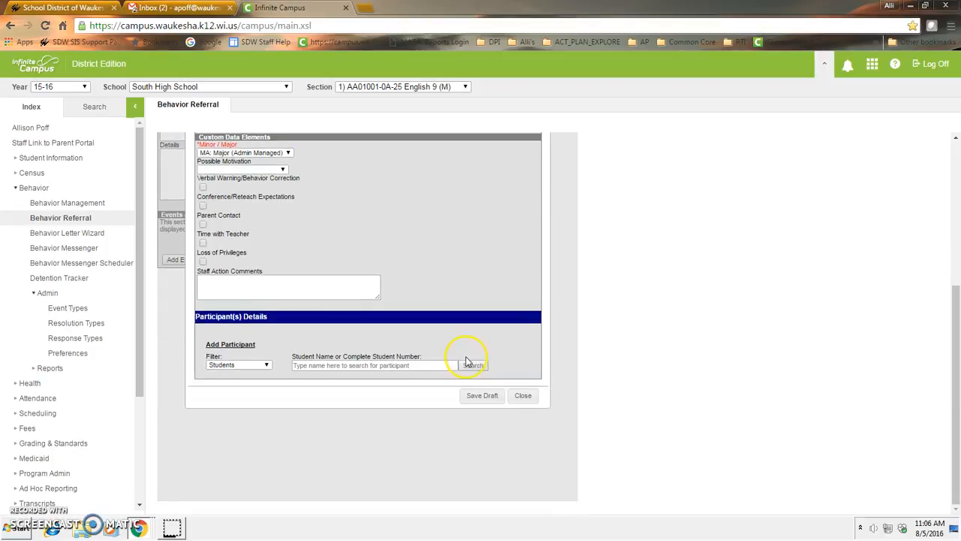
left_click(268, 366)
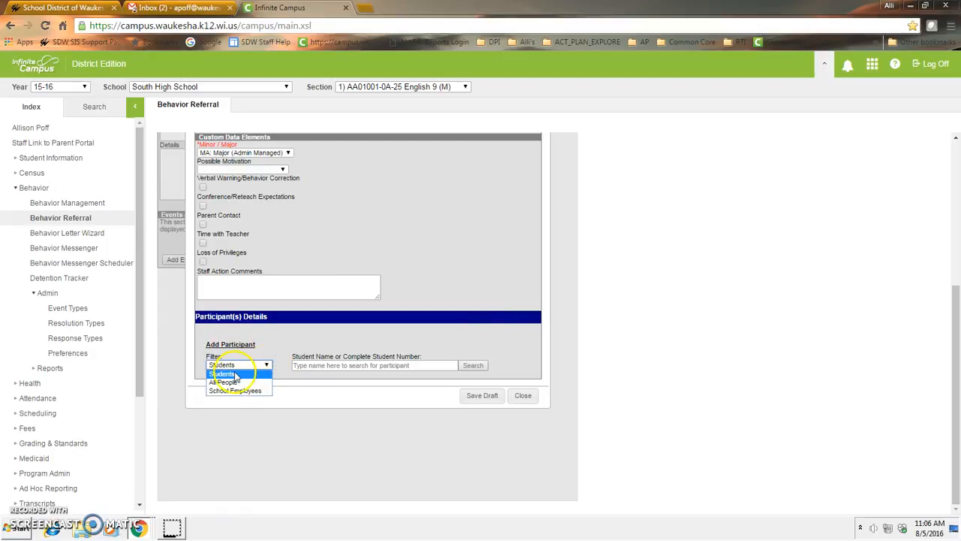
left_click(235, 374)
left_click(305, 363)
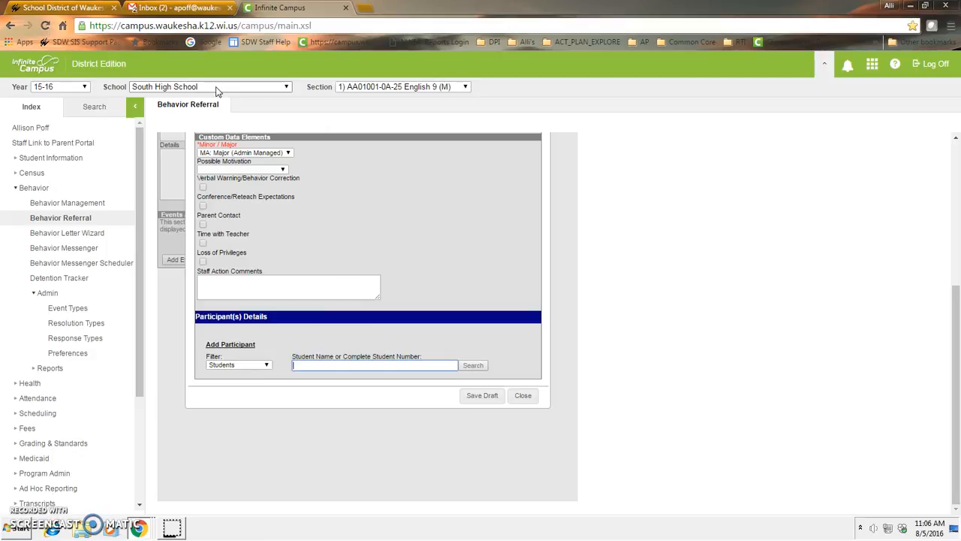
left_click(300, 366)
type("quest")
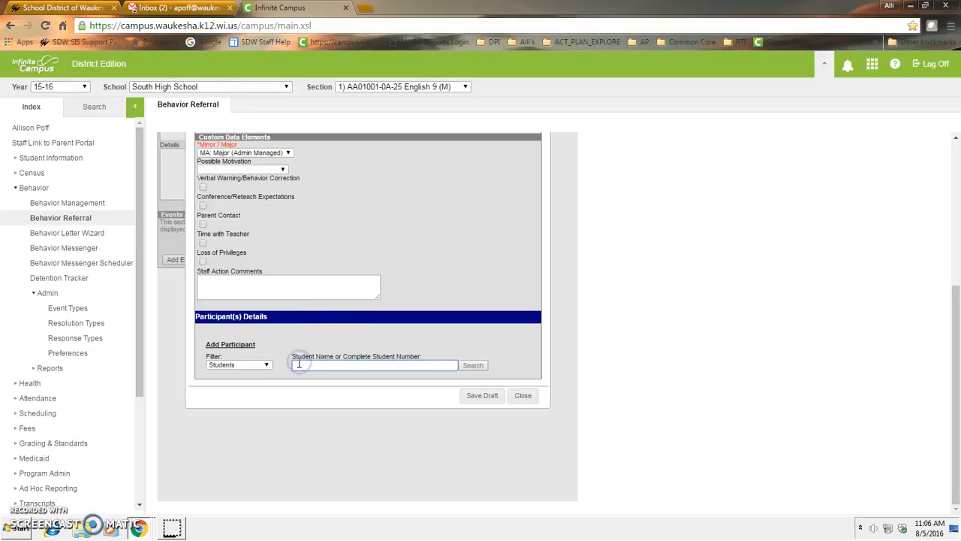
left_click(473, 365)
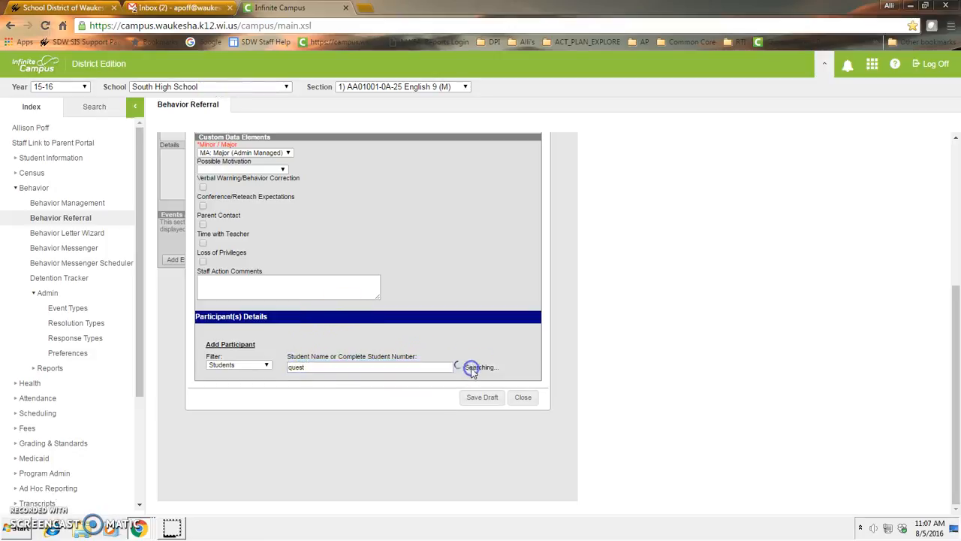
left_click(348, 391)
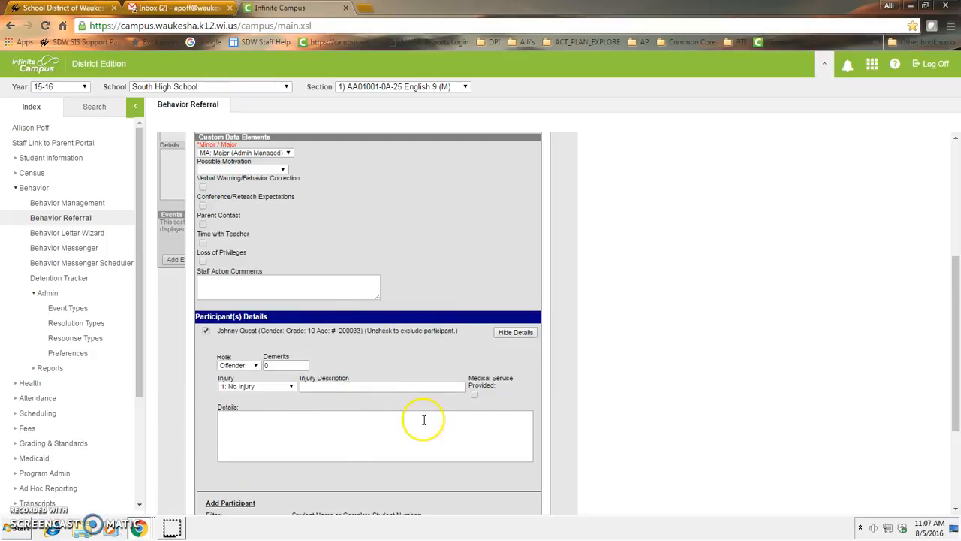
Enter in the offender's participant details that the student punched another student in the face
left_click(256, 365)
left_click(255, 364)
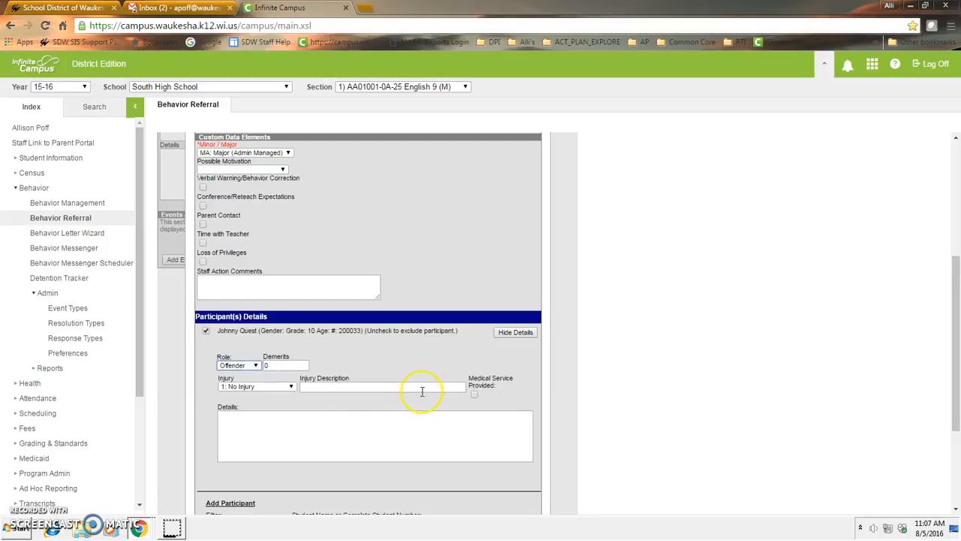
scroll(359, 381, "down", 3)
left_click(230, 296)
type("JOH")
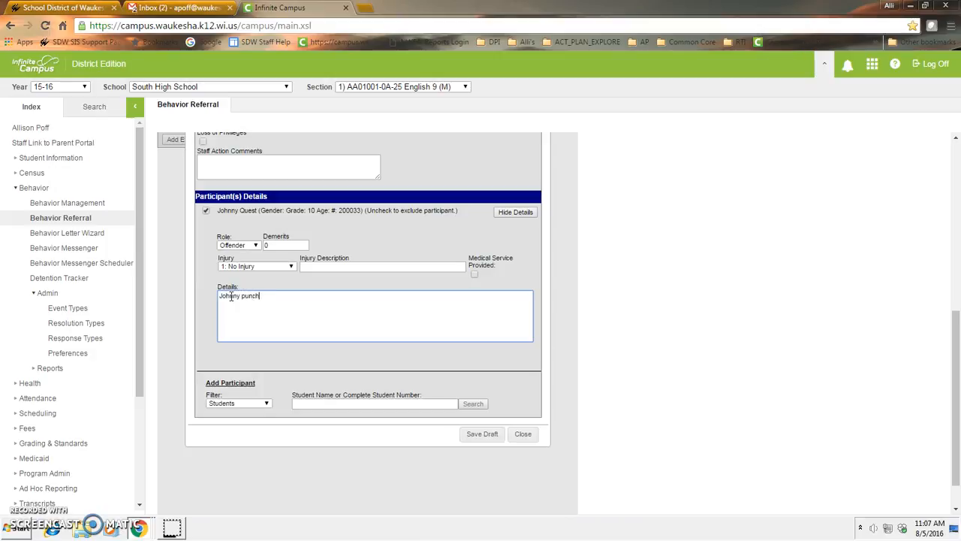
type("in the face.")
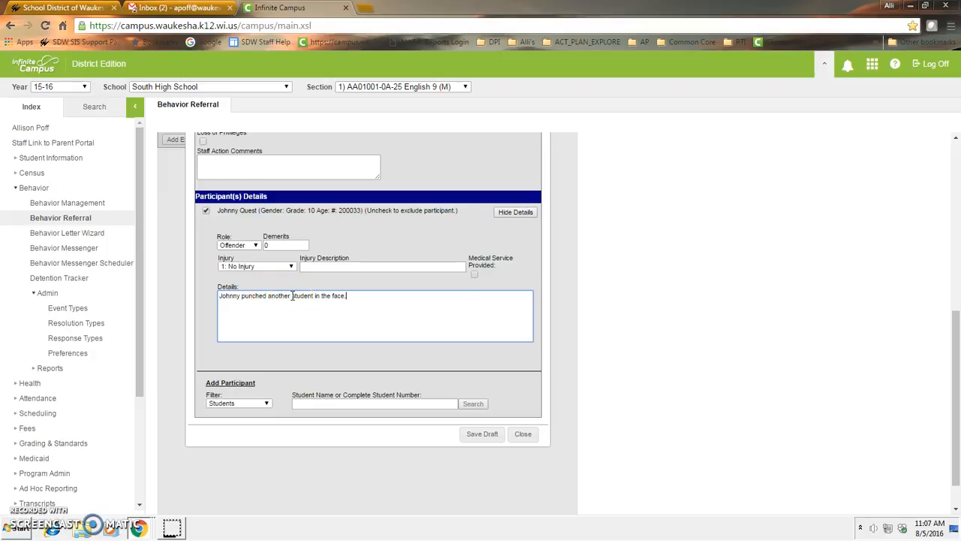
Search for the second student by last name with the Students filter and add the 10th-grade female match as a participant
left_click(262, 403)
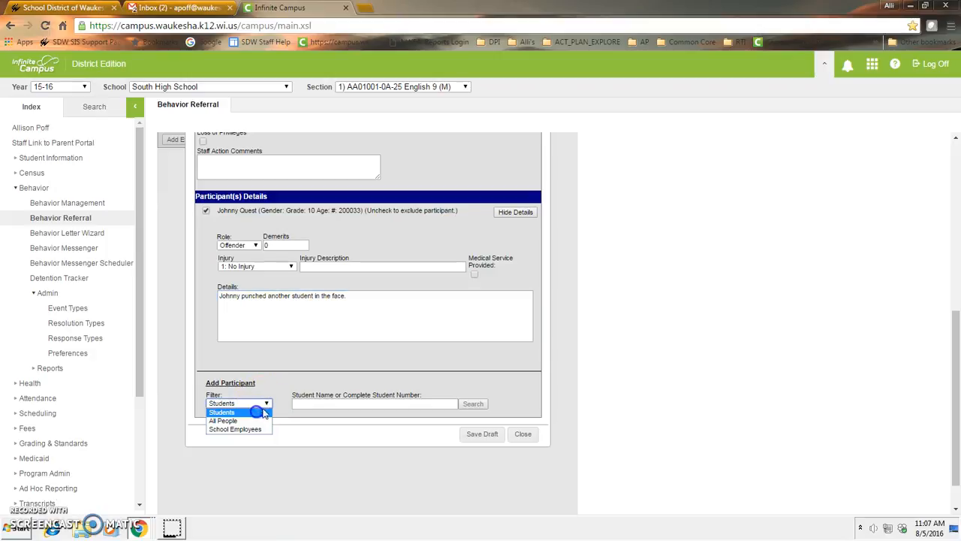
left_click(302, 403)
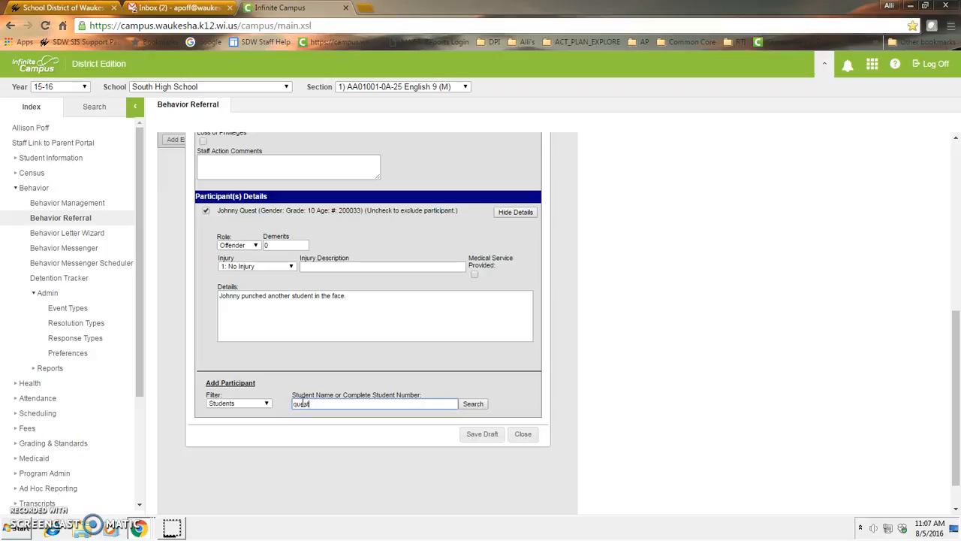
left_click(473, 403)
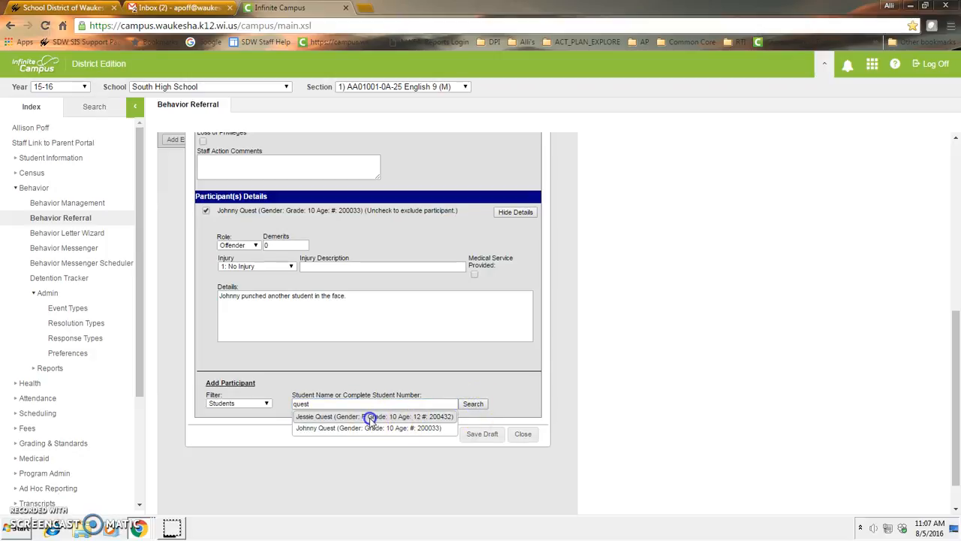
left_click(367, 418)
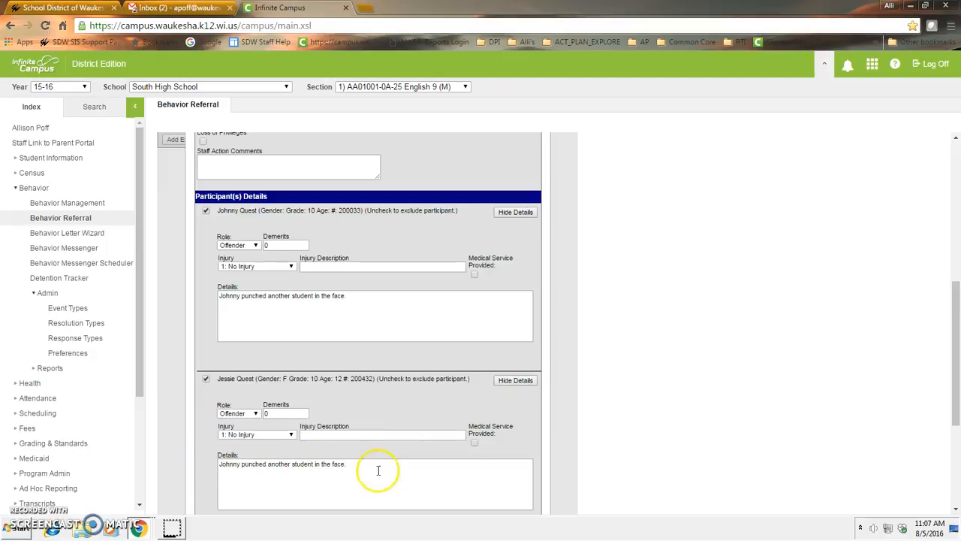
Rewrite the second student's participant details to say that a student punched her in the face
double_click(232, 463)
type("A")
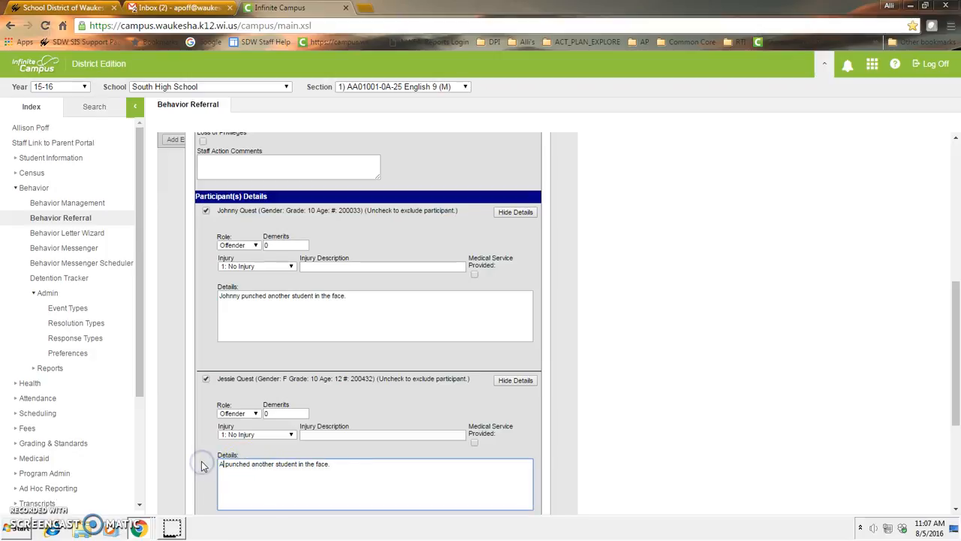
key("BackSpace")
type("Student")
left_click(220, 464)
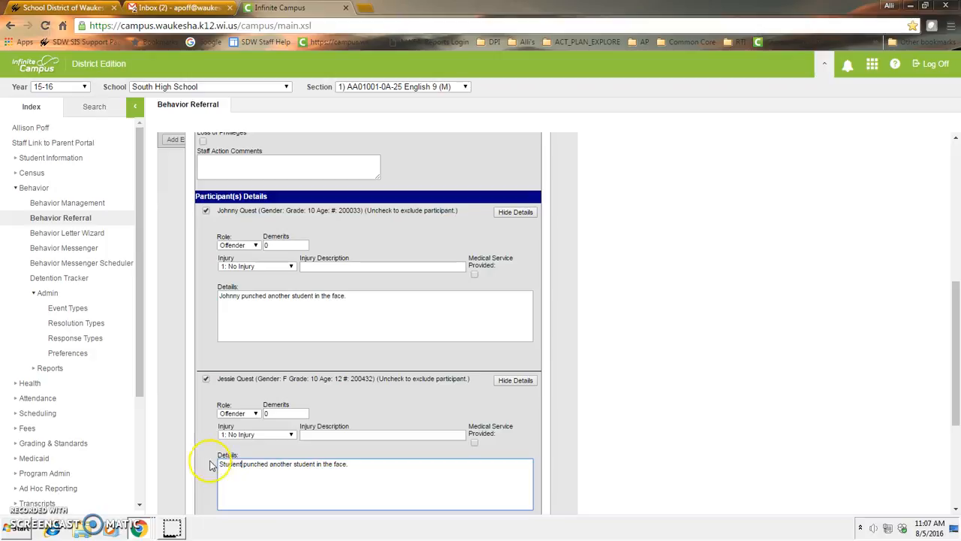
type("A")
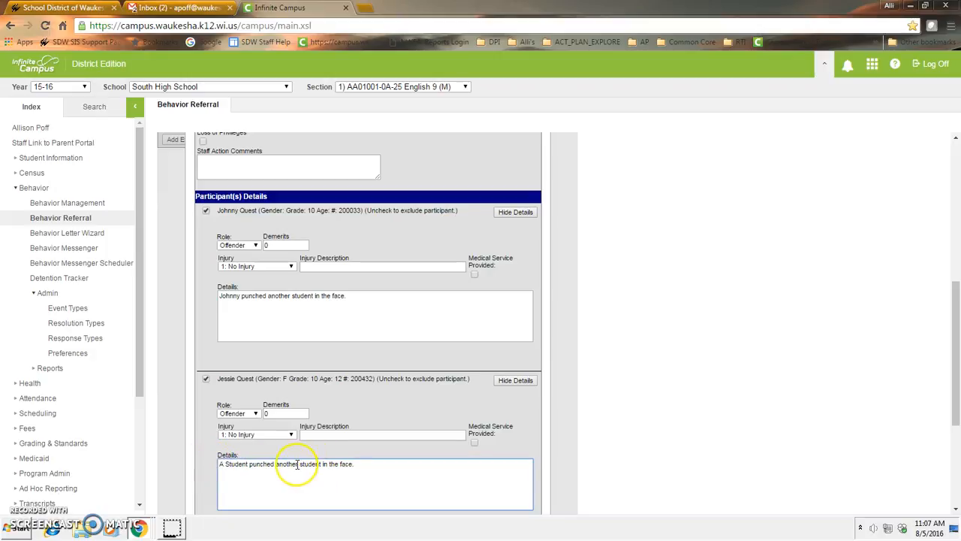
left_click_drag(275, 464, 325, 463)
key("BackSpace")
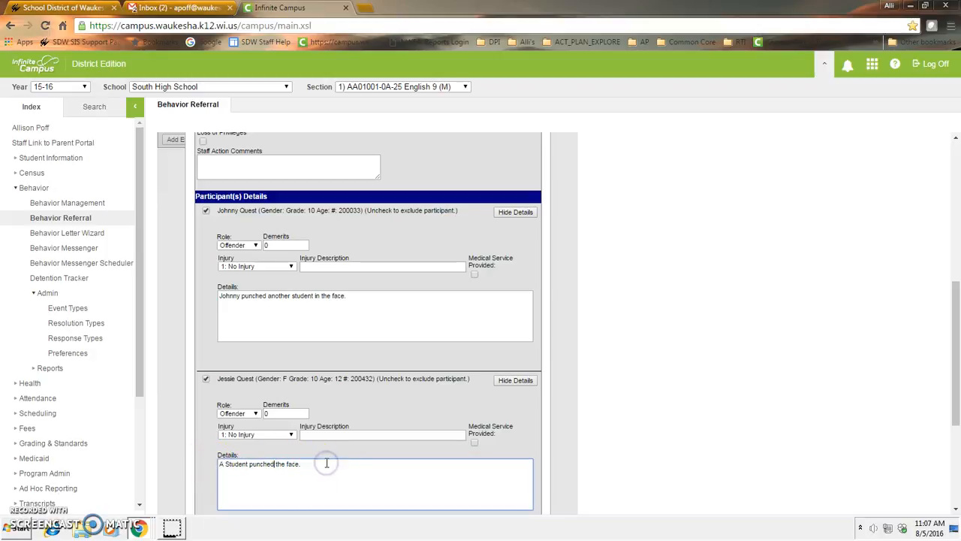
type("jessie")
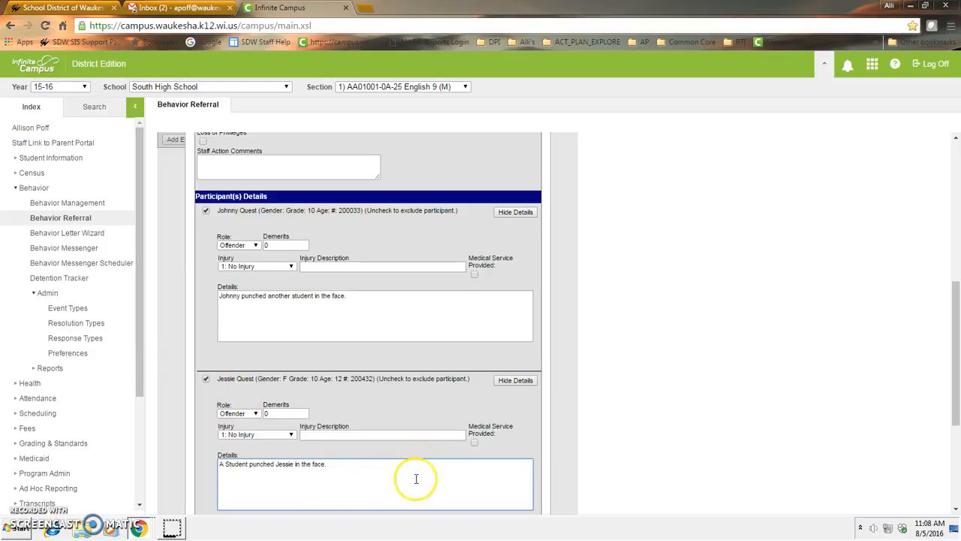
Set the second student's role to Victim and injury to "2: Minor Injury", describing the injury as a black eye
left_click(248, 413)
left_click(238, 440)
left_click(281, 434)
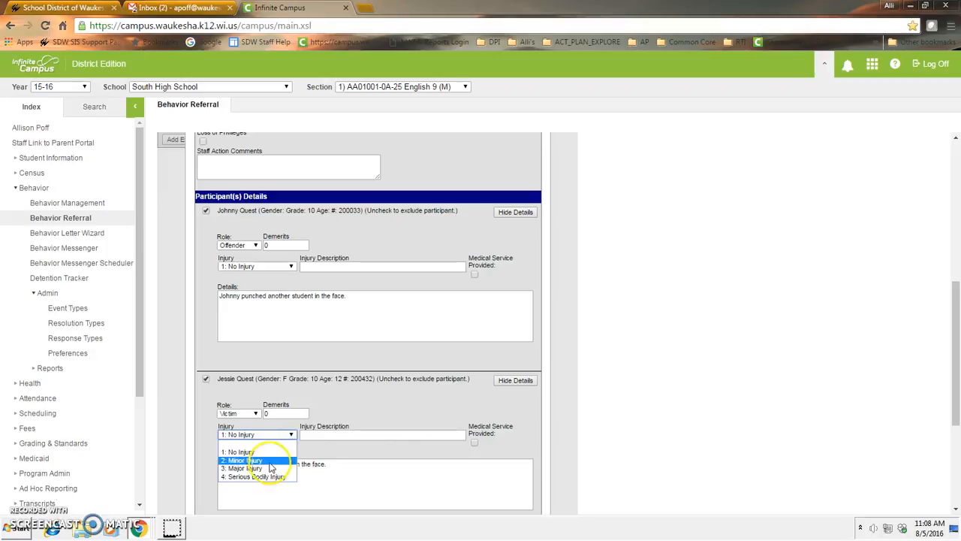
left_click(265, 463)
left_click(310, 434)
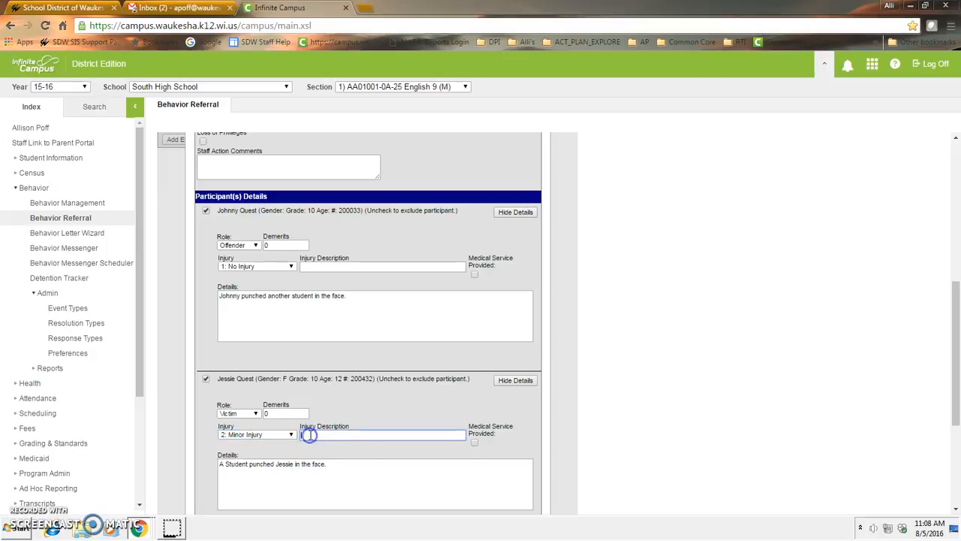
type("Jesse received a black eye")
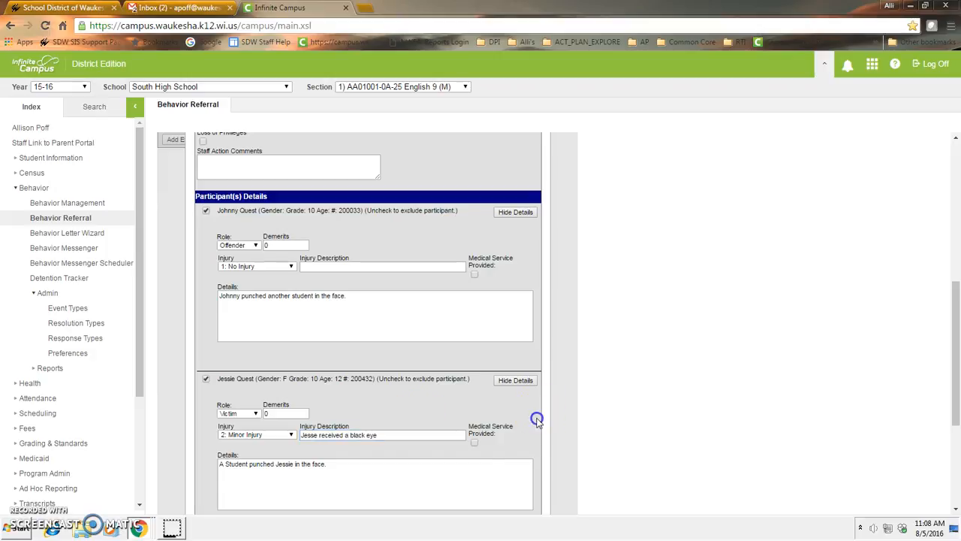
left_click(474, 443)
scroll(510, 422, "down", 2)
left_click(474, 322)
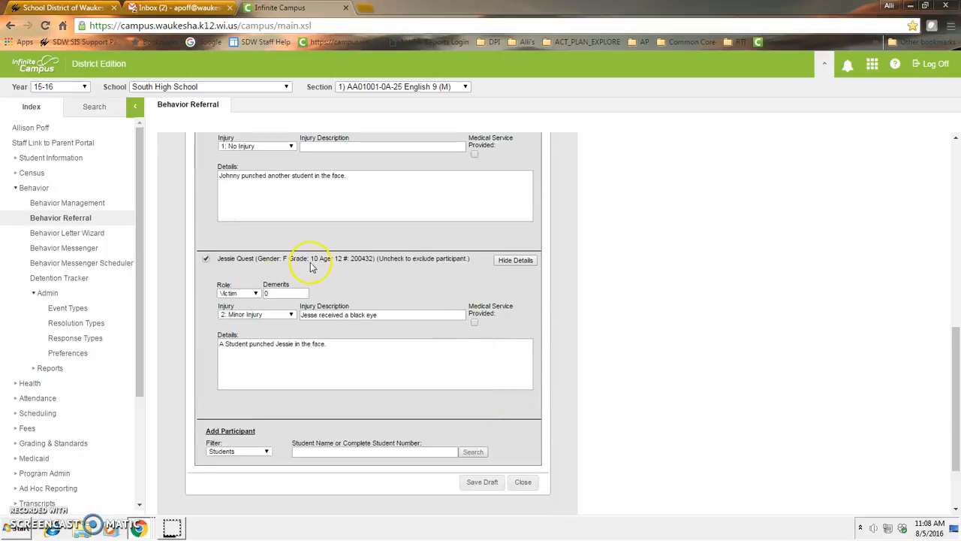
Search for the staff member by last name with the All People filter and add the match as a participant
left_click(262, 450)
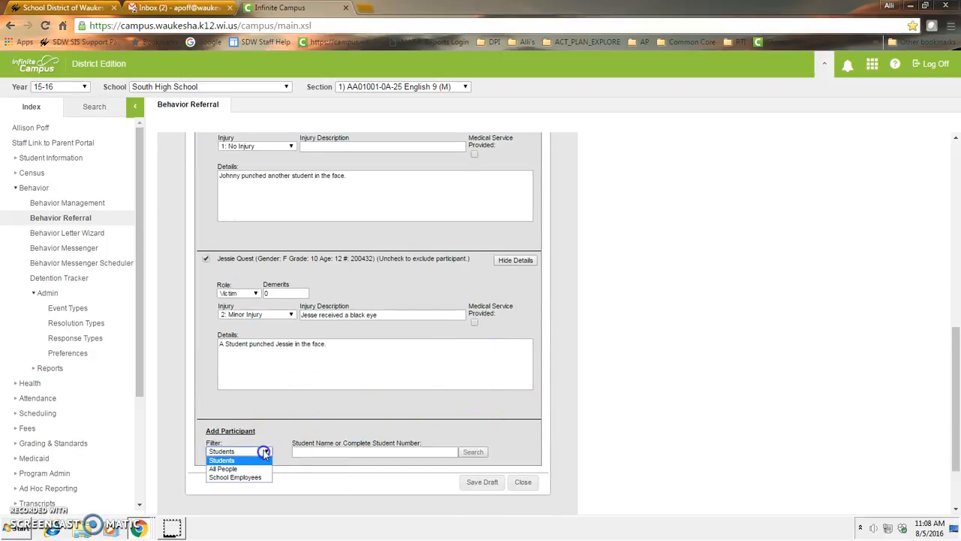
left_click(253, 468)
left_click(323, 451)
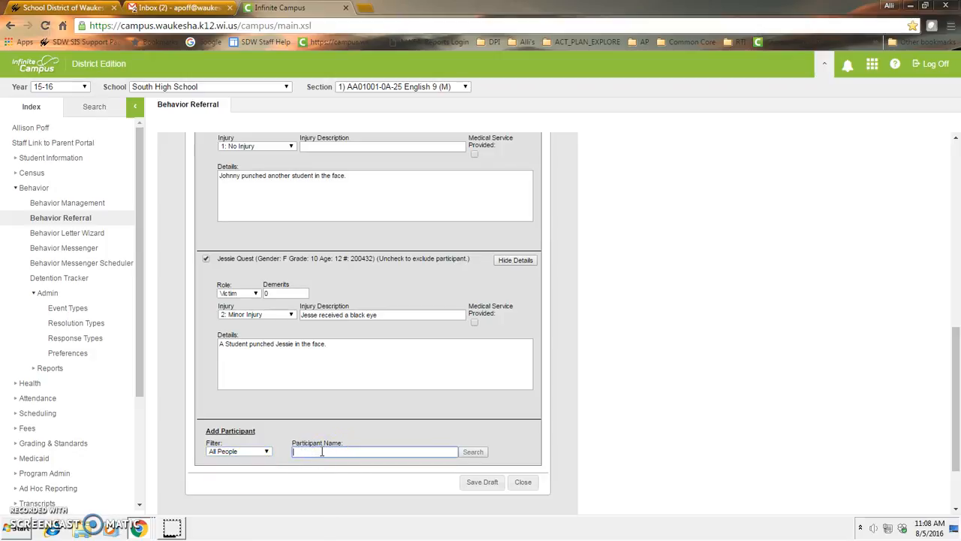
left_click(474, 452)
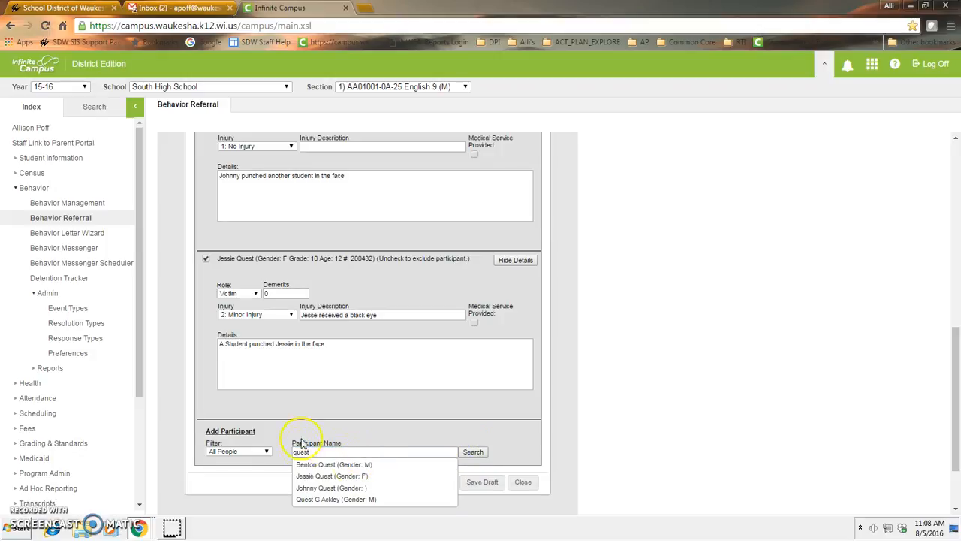
type("Poff")
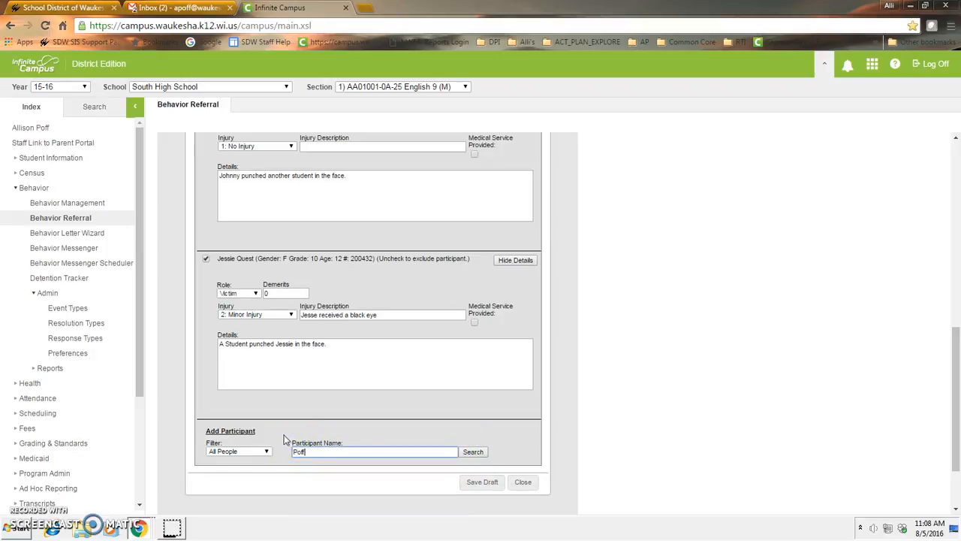
left_click(473, 452)
left_click(327, 461)
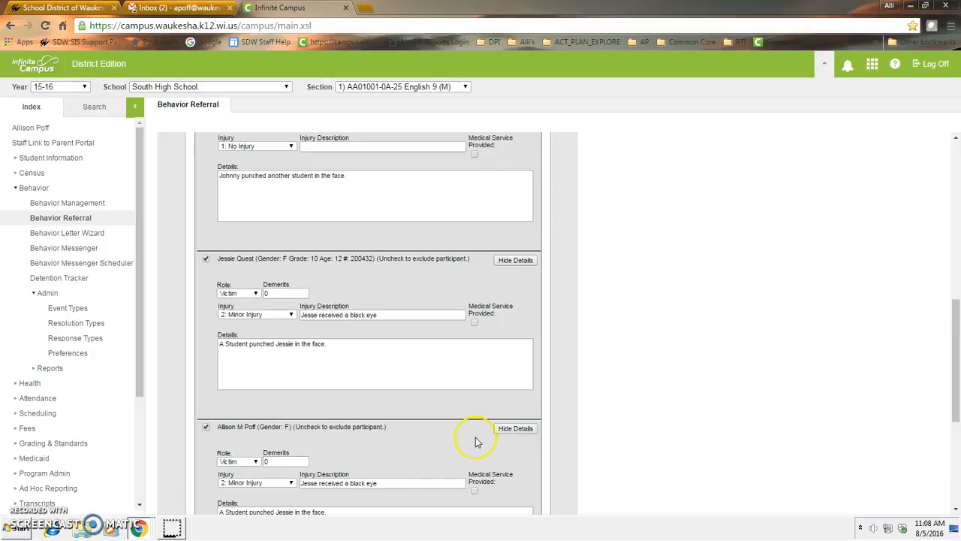
Set the staff participant's role to Witness and clear the copied injury type and injury description
scroll(443, 428, "down", 2)
left_click(252, 341)
left_click(237, 372)
left_click(280, 366)
left_click(274, 372)
triple_click(350, 362)
key("BackSpace")
Replace the witness's details with a note that she saw the whole thing, and save the fighting event as a draft
left_click_drag(343, 392, 132, 378)
type("Alli saw the whole thing.")
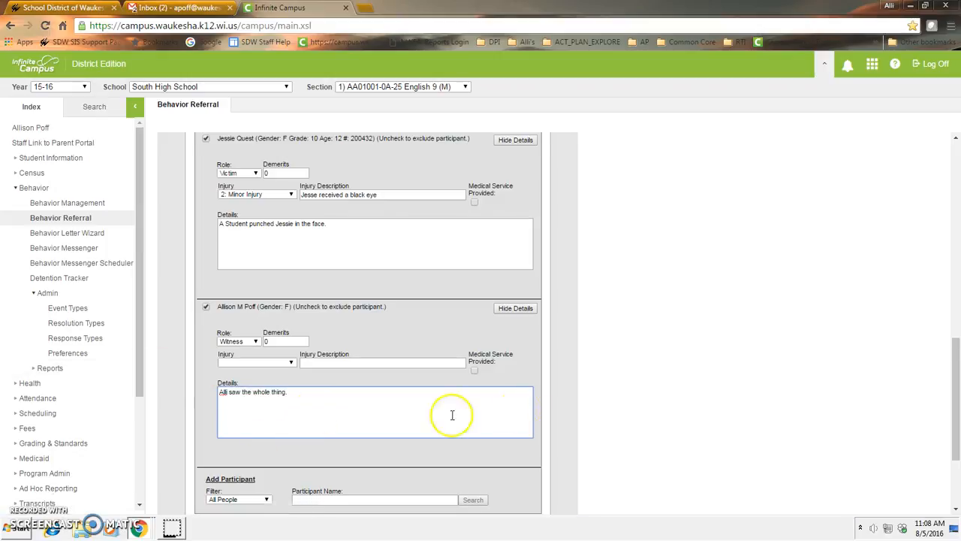
scroll(453, 414, "down", 1)
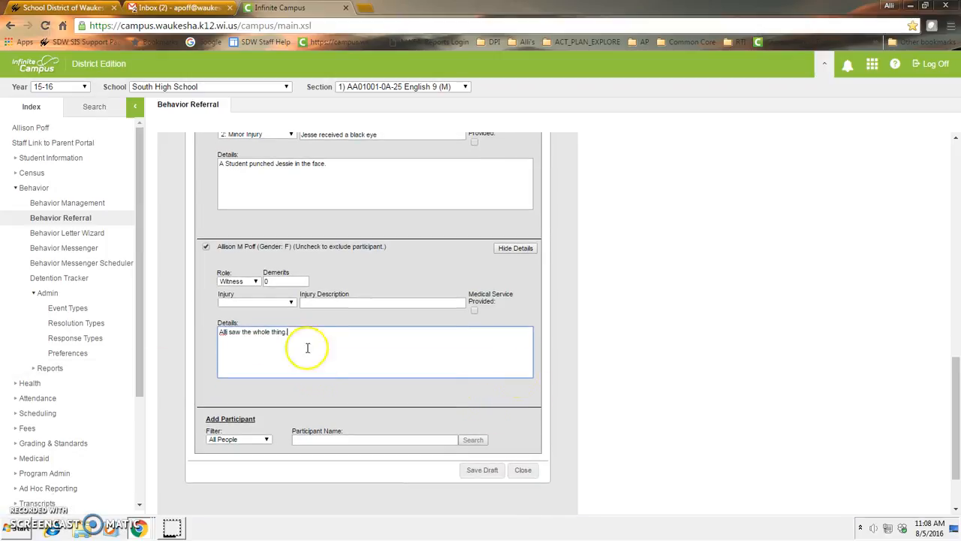
left_click(480, 470)
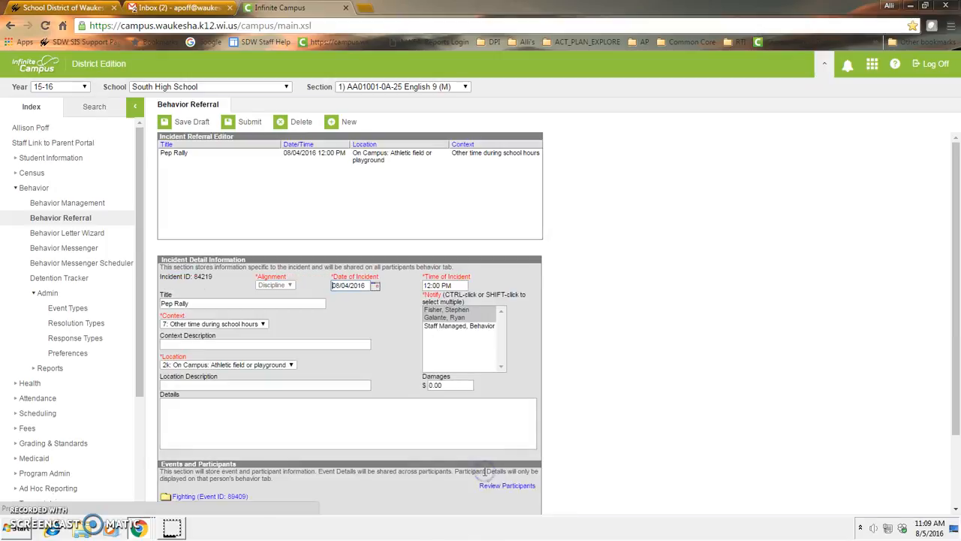
Add a second event to the referral and set its event type to "PD1: Property Damage/Vandalism"
scroll(388, 444, "down", 1)
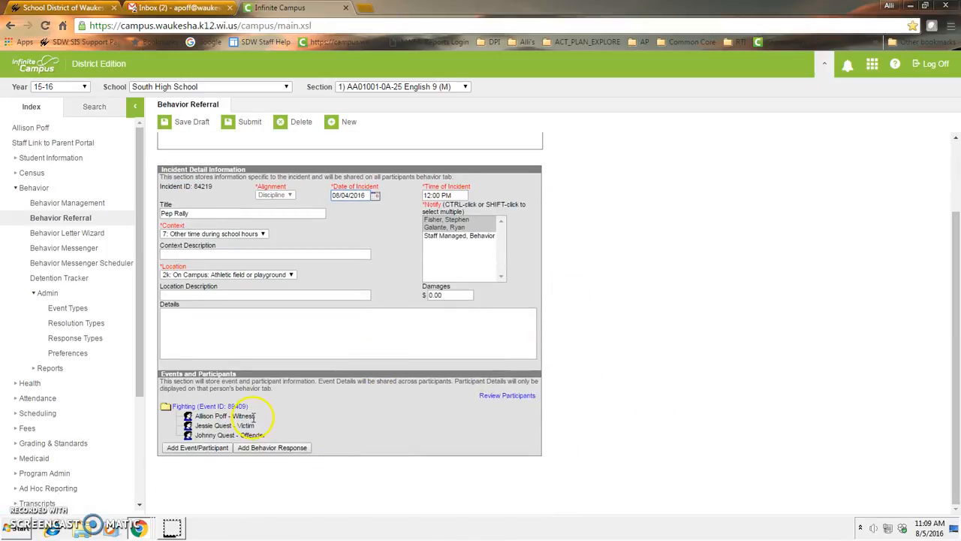
left_click(179, 451)
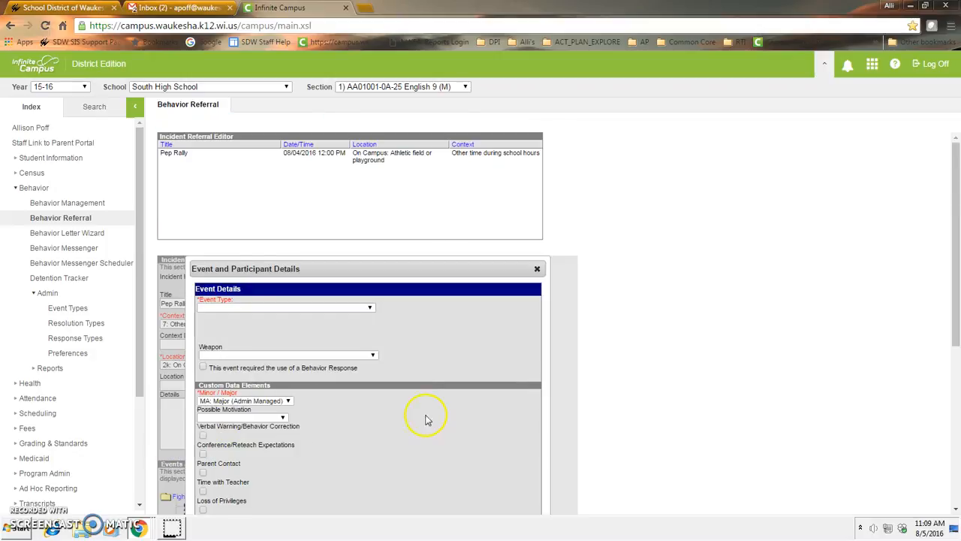
left_click(262, 308)
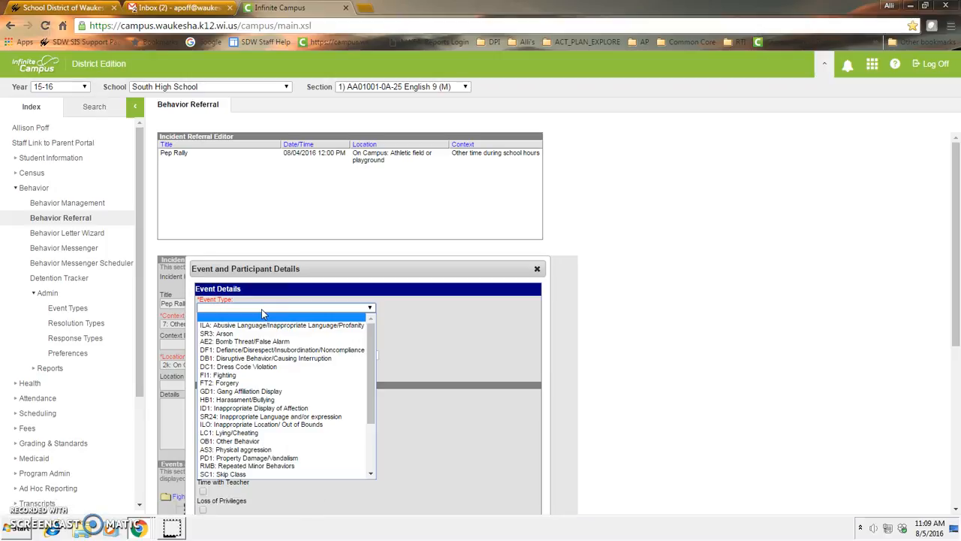
left_click(256, 459)
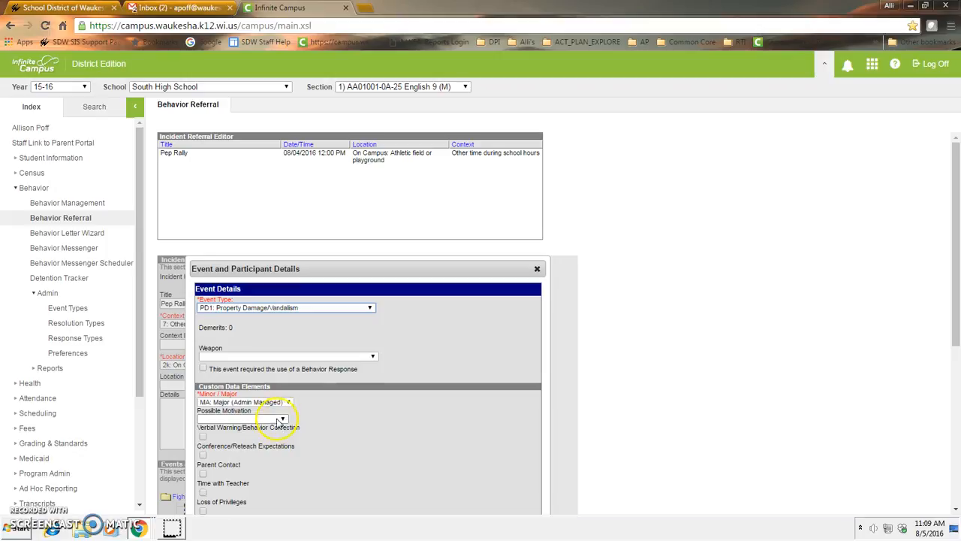
Include the fighting offender in the property damage event as Offender, with details stating that the student broke a chair
scroll(436, 454, "down", 2)
scroll(377, 474, "down", 6)
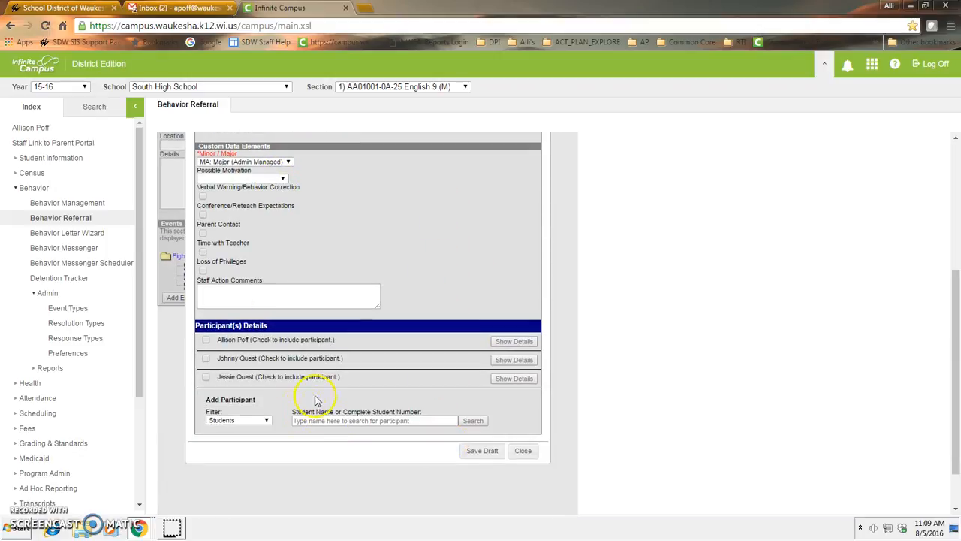
left_click(206, 360)
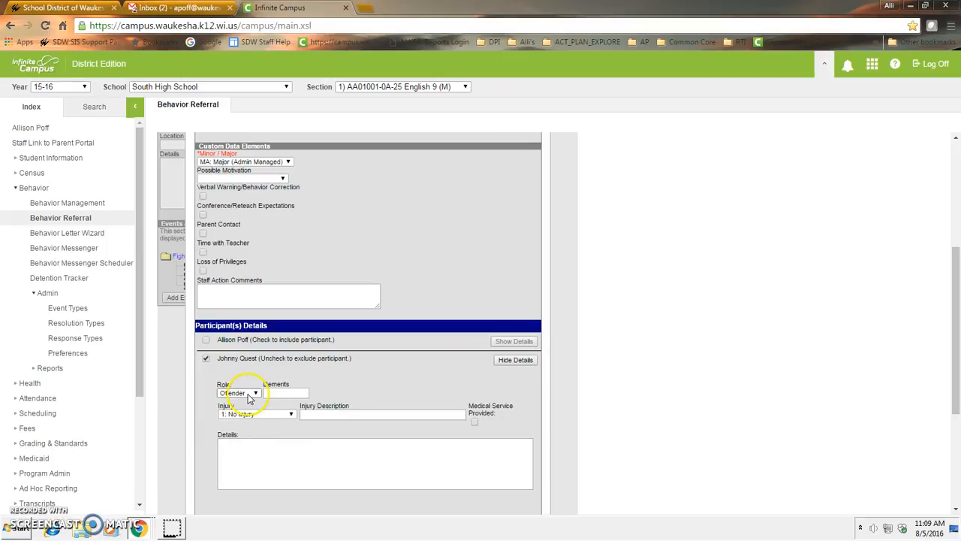
left_click(252, 449)
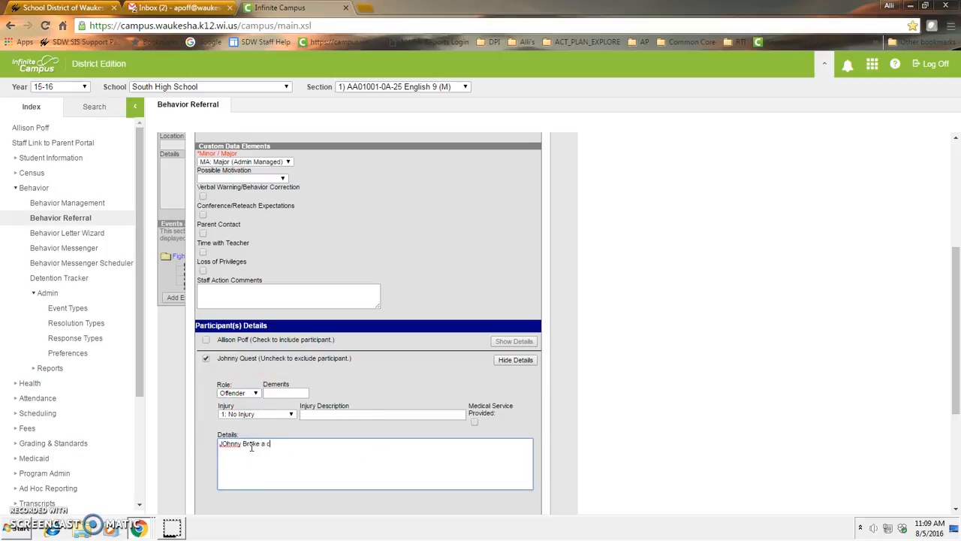
Include the fighting victim in the property damage event with the role Witness, and save the event as a draft
scroll(375, 401, "down", 3)
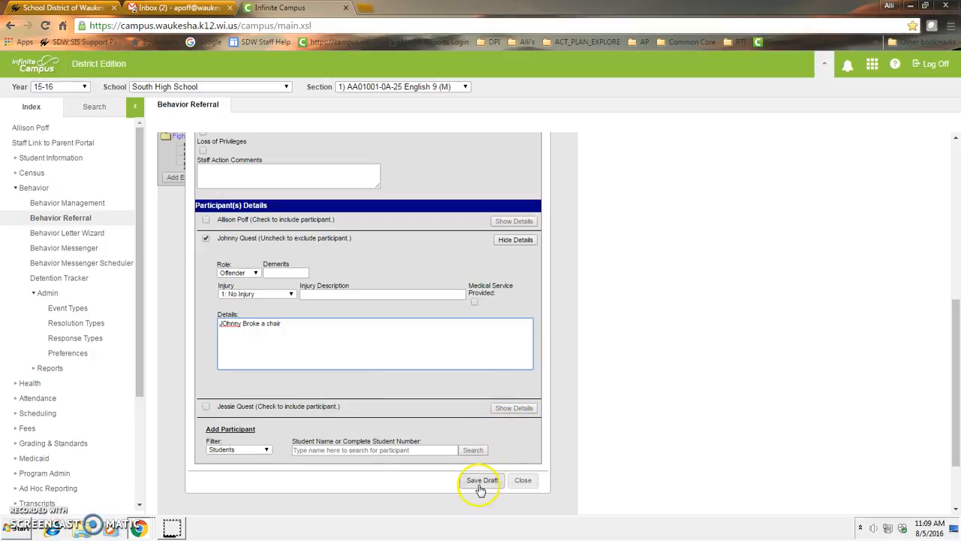
left_click(202, 407)
left_click(247, 441)
left_click(241, 475)
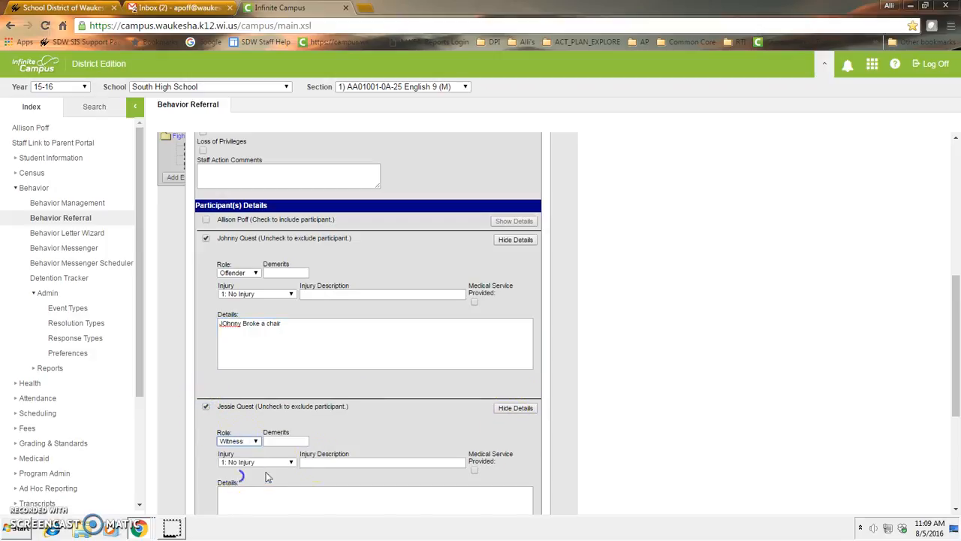
scroll(368, 455, "down", 3)
left_click(488, 510)
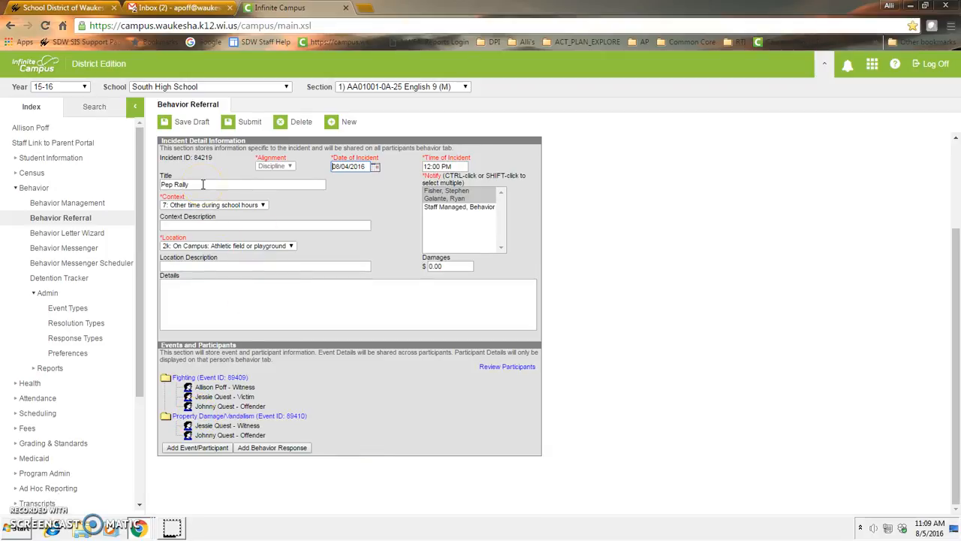
Add a third event to the referral and set its event type to "DR1: Use/Possession of Drugs"
left_click(184, 448)
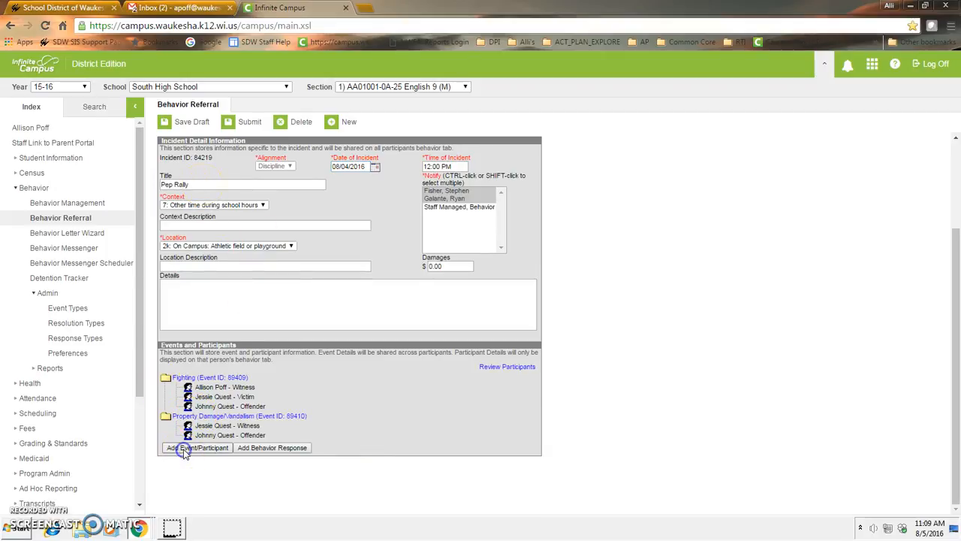
left_click(251, 308)
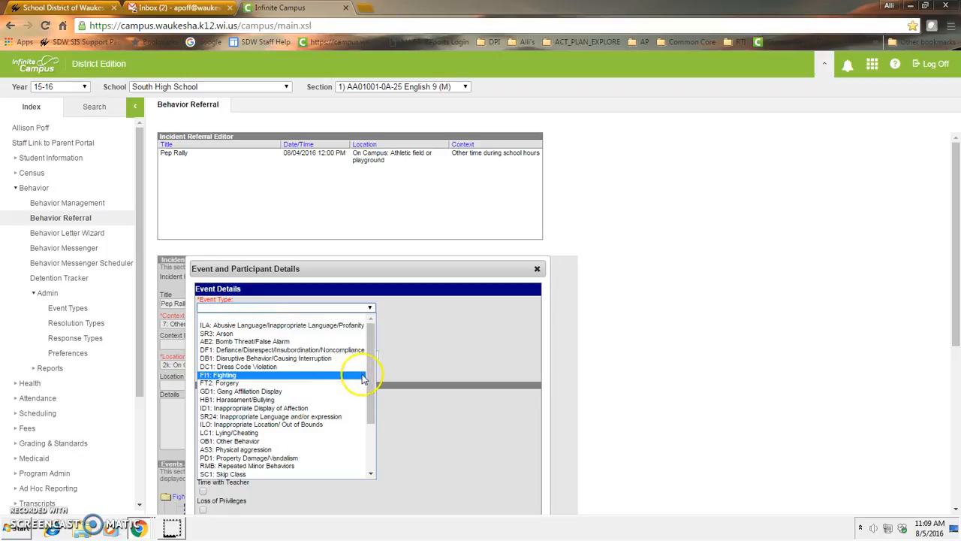
scroll(357, 421, "down", 3)
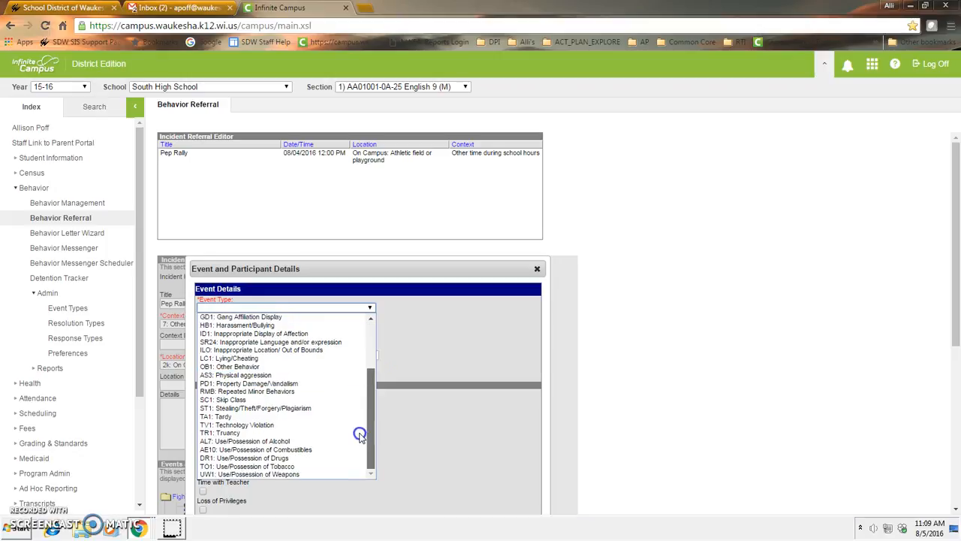
left_click(323, 460)
scroll(383, 458, "down", 5)
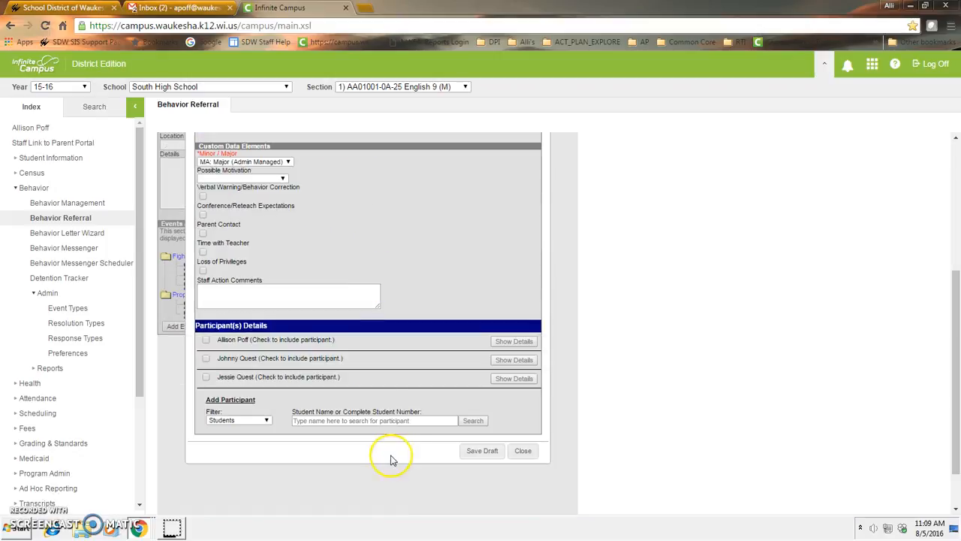
Include the fighting offender in the drugs event as Offender, with details stating that the student had drugs in his pocket, and save the draft
left_click(204, 361)
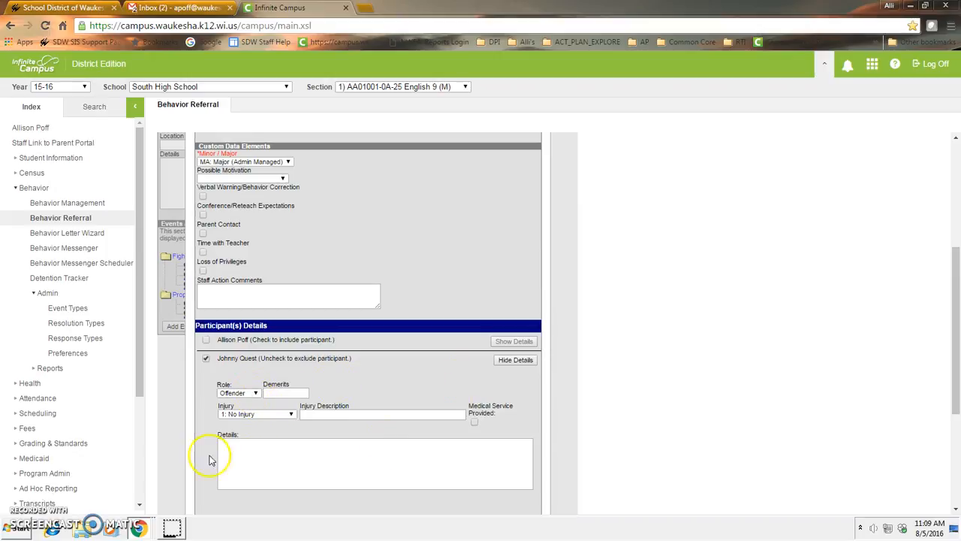
left_click(244, 447)
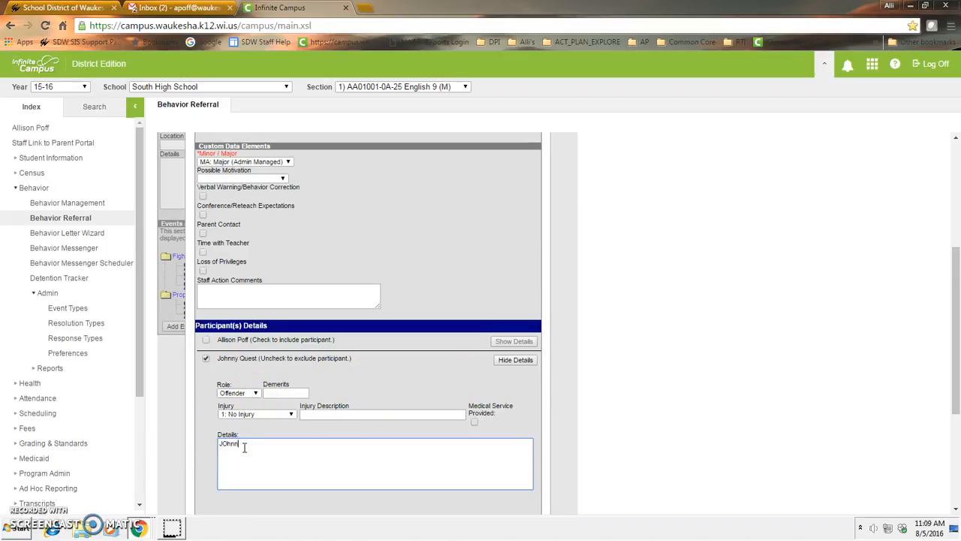
type("JOhnny had drugds in his pocket")
scroll(250, 448, "down", 3)
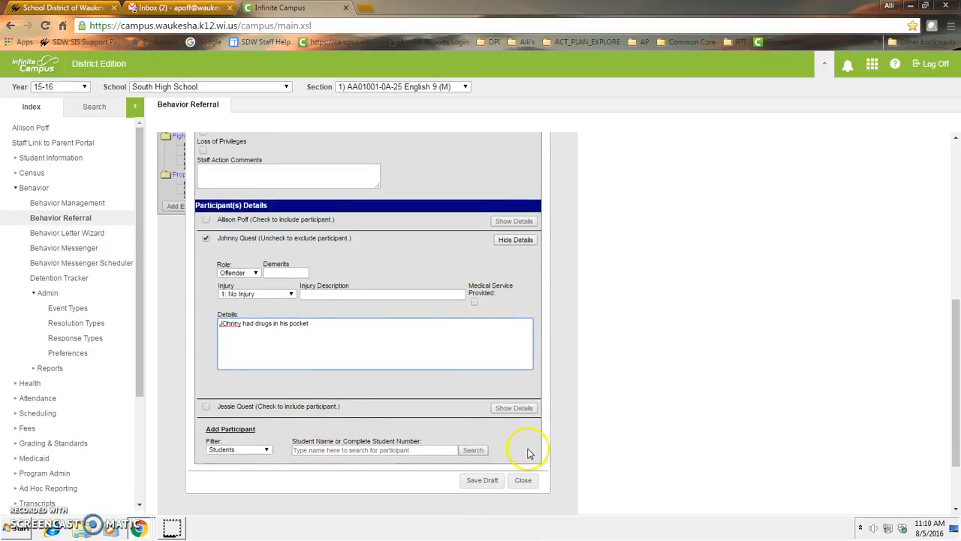
left_click(482, 481)
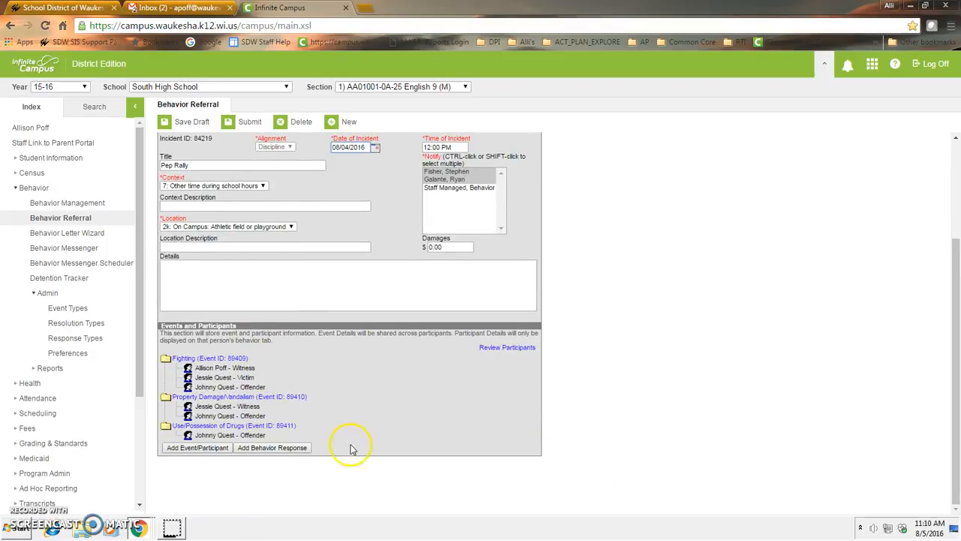
Review the Pep Rally referral's incident details and events, and submit it to the two administrators selected for notification
left_click(176, 158)
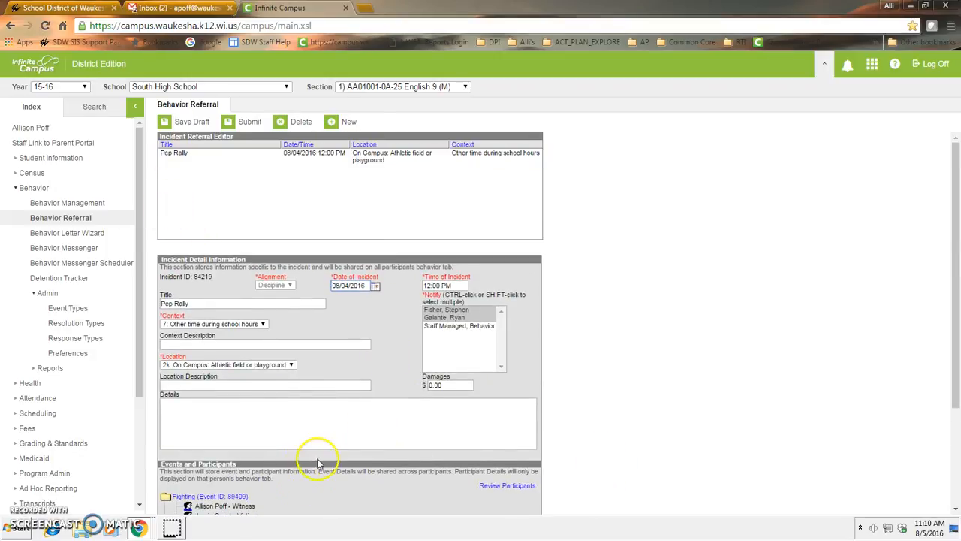
scroll(315, 456, "down", 2)
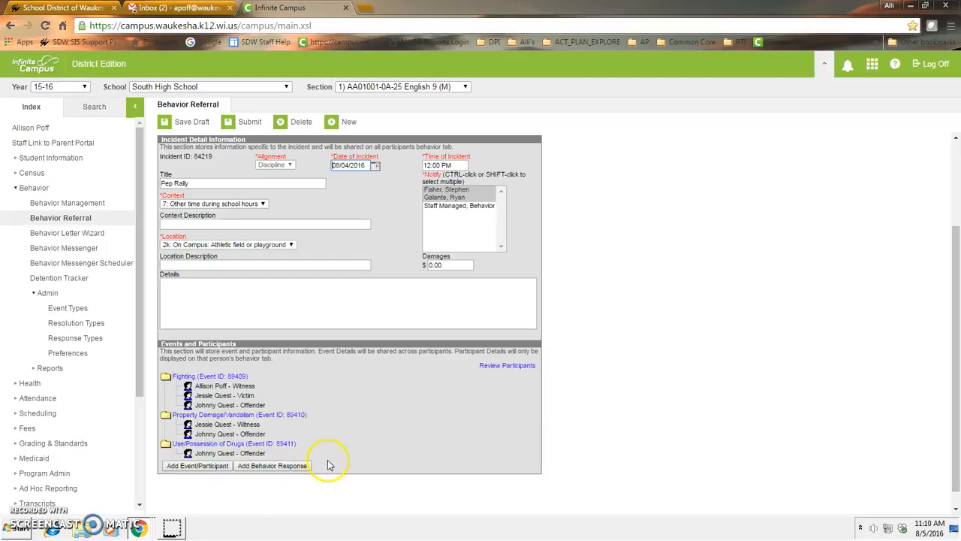
left_click(282, 470)
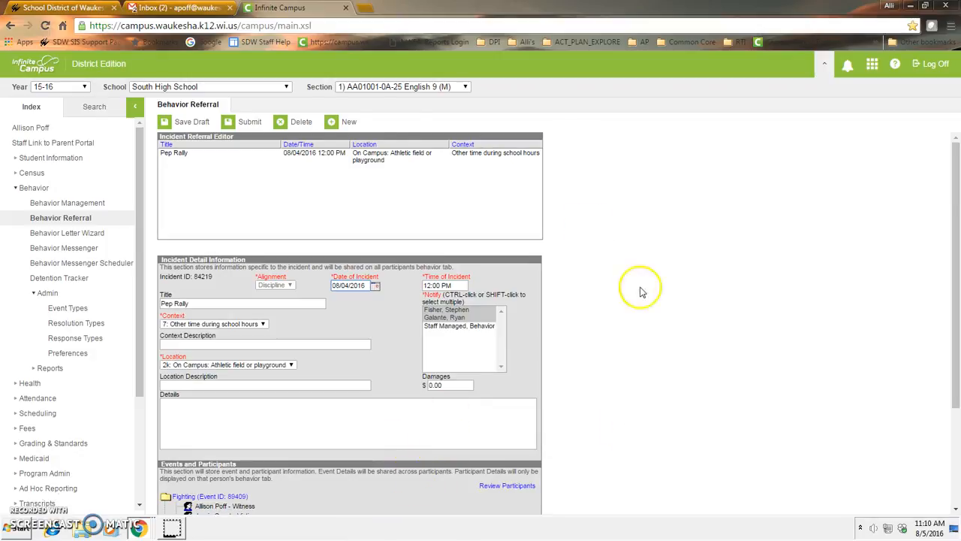
left_click(454, 319, "ctrl")
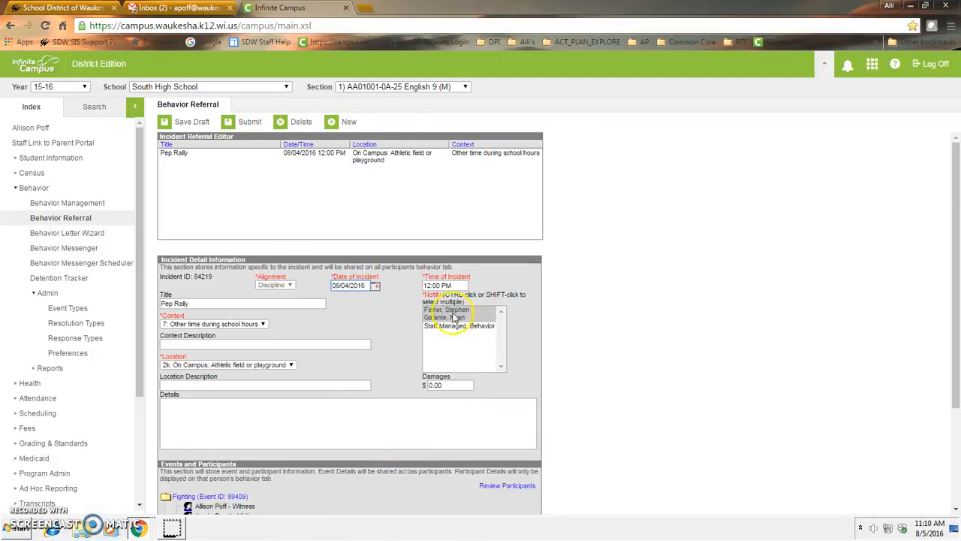
left_click(250, 122)
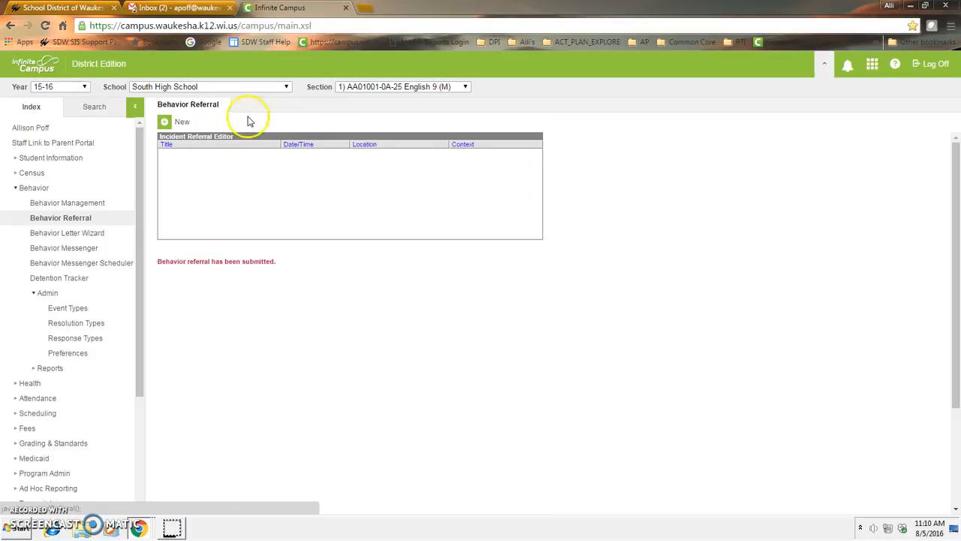
Open Behavior Management and locate the Pep Rally incident in the Submitted/In Progress list
left_click(106, 204)
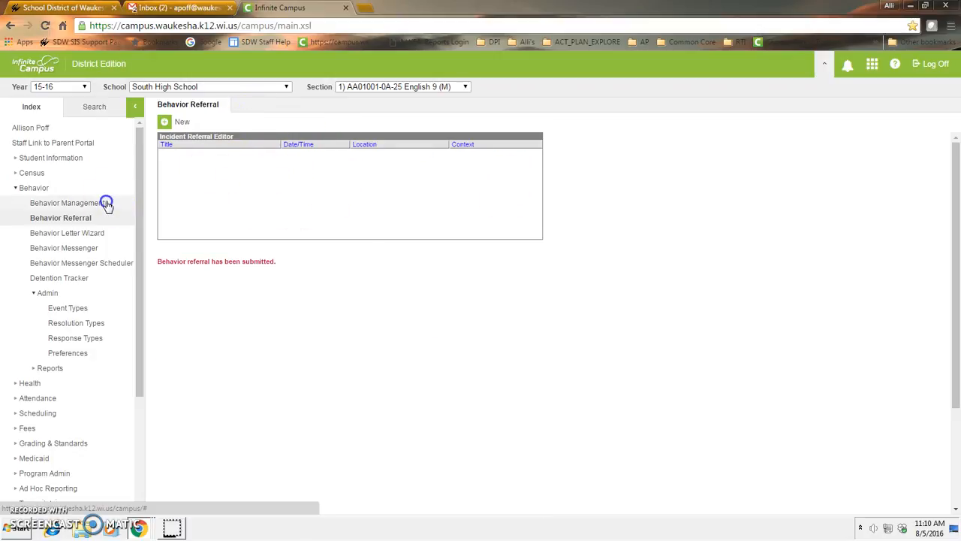
left_click(330, 173)
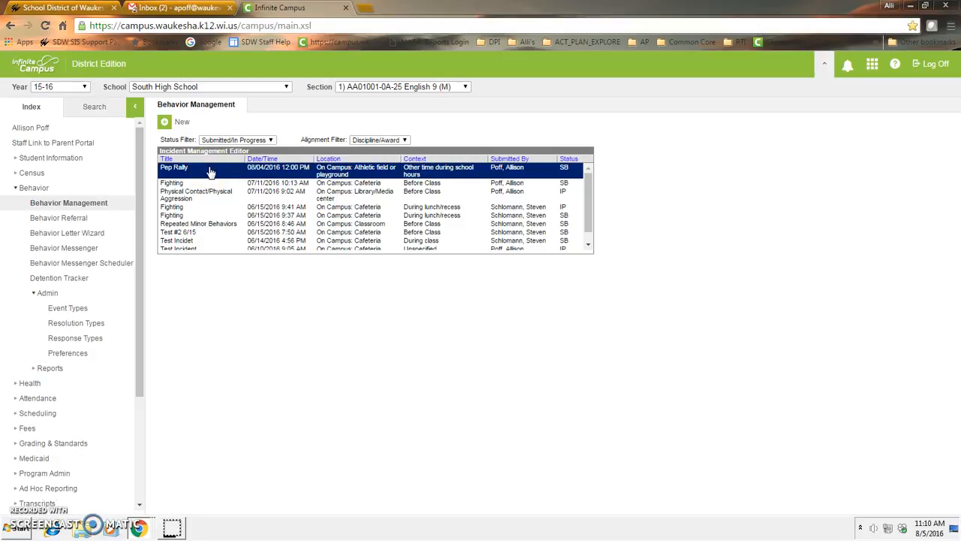
left_click(272, 215)
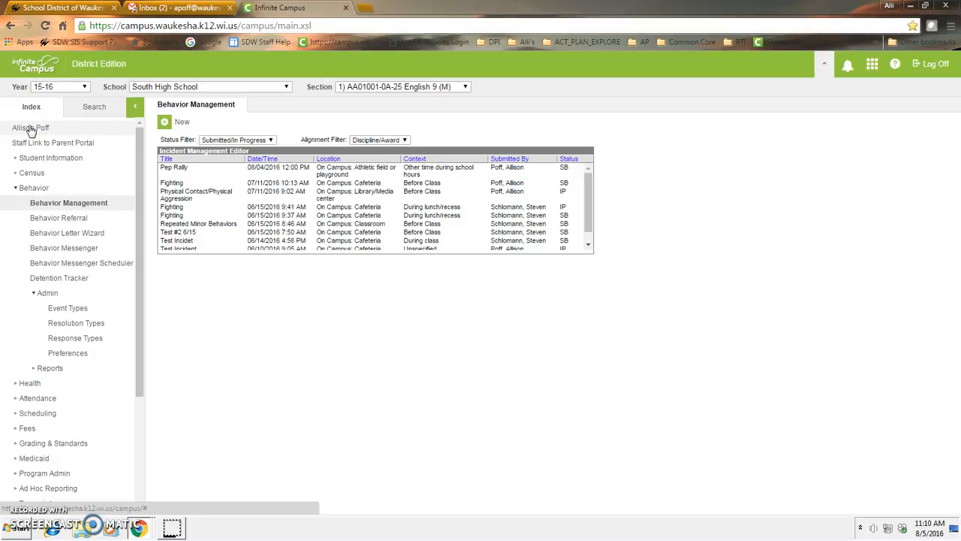
Search the students for the offender by last name and first initial, and open that student's record
left_click(37, 157)
left_click(44, 173)
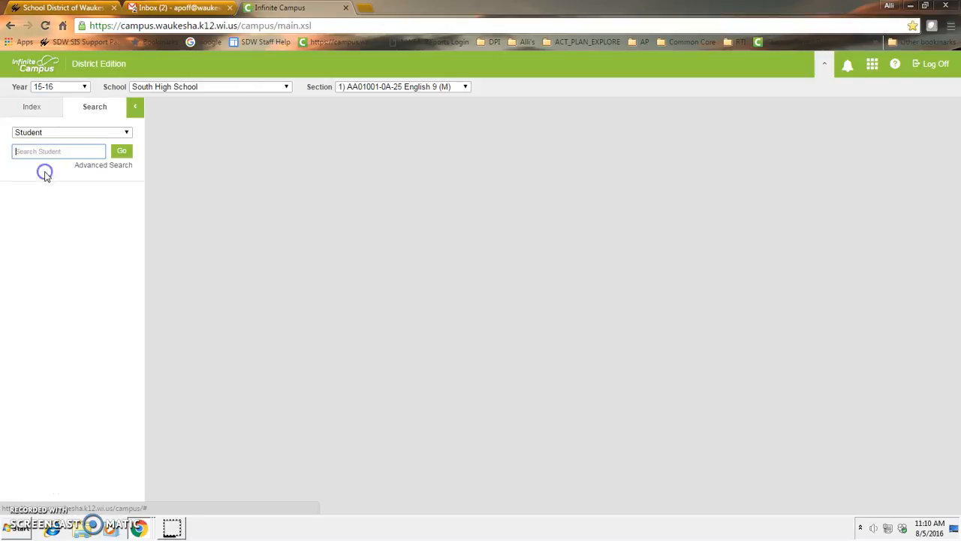
left_click(48, 153)
type("quest")
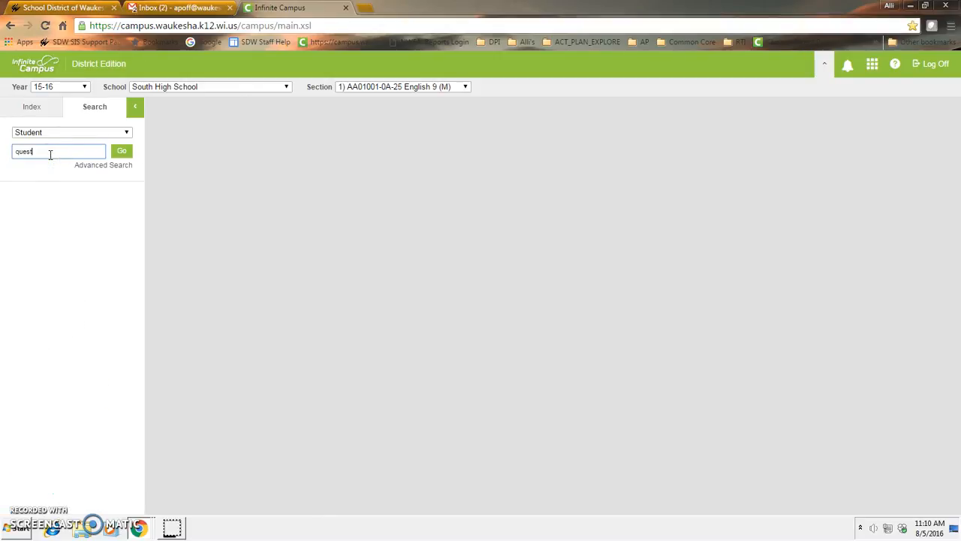
type(", j")
key("Return")
left_click(62, 240)
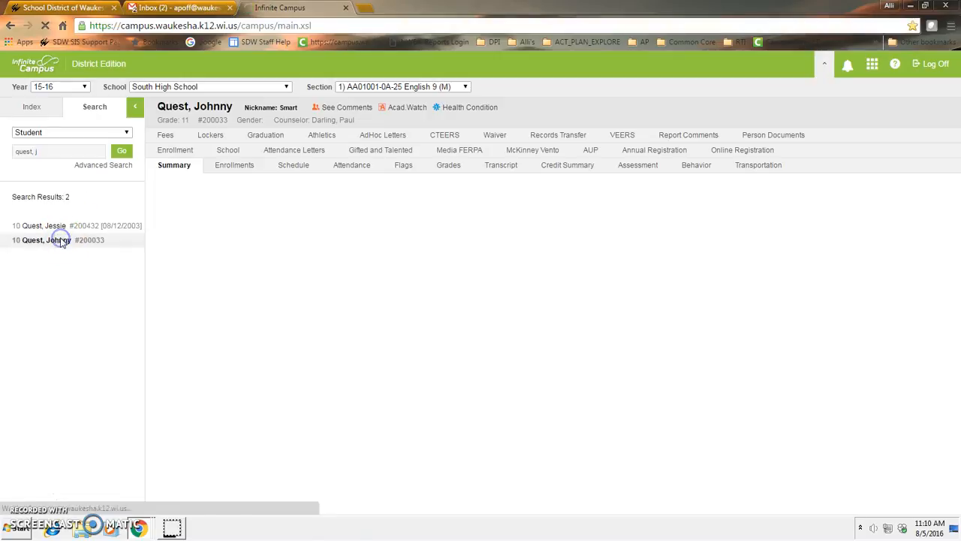
View the student's behavior history, collapsing the 15-16 South HS incidents and expanding the 16-17 South High School ones
left_click(703, 169)
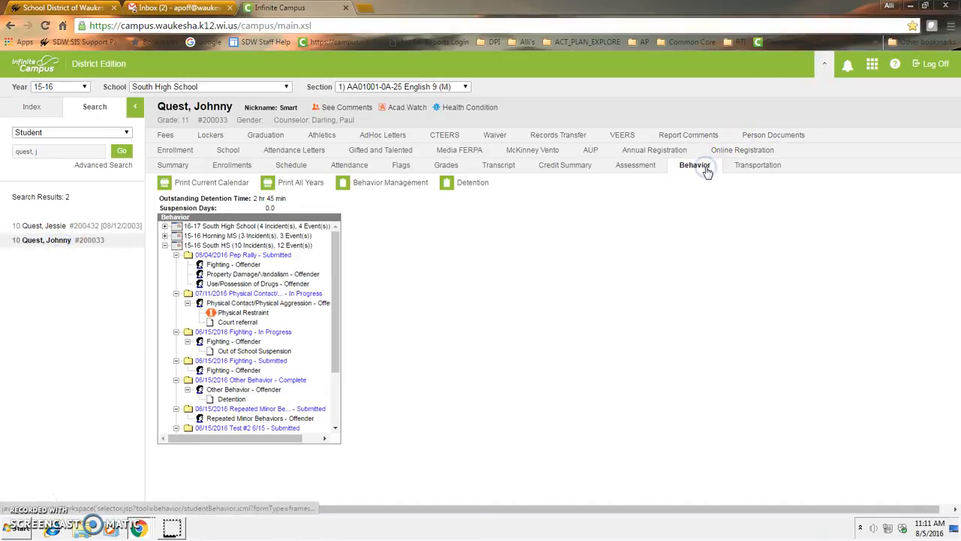
left_click(164, 244)
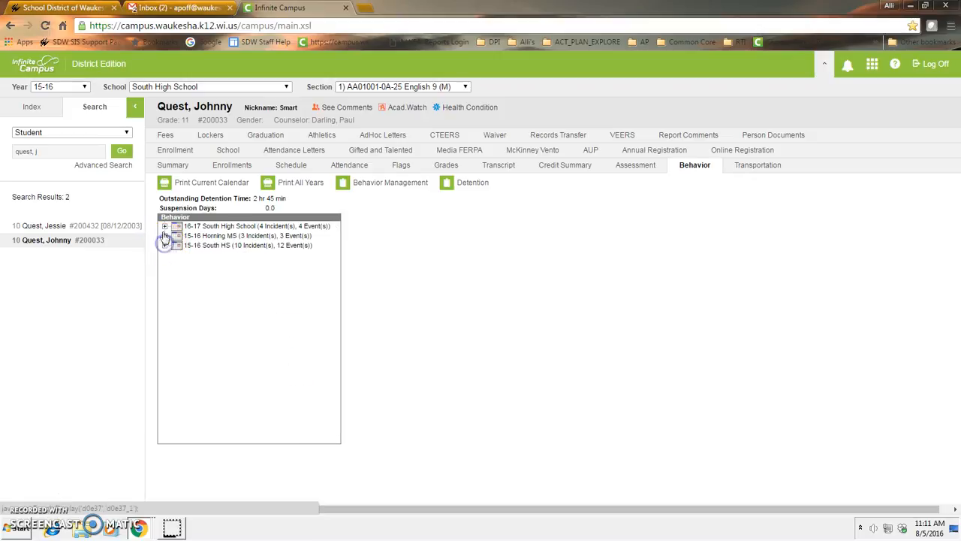
left_click(164, 226)
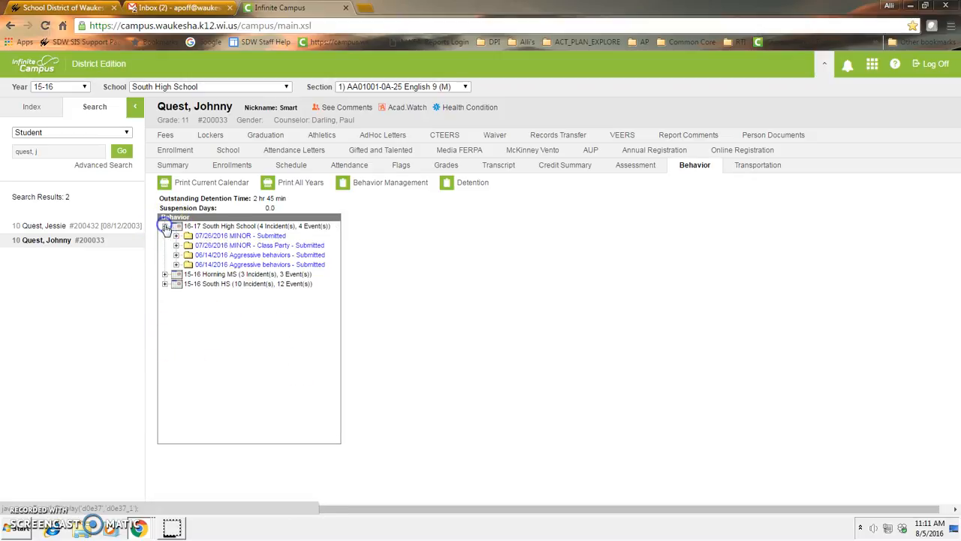